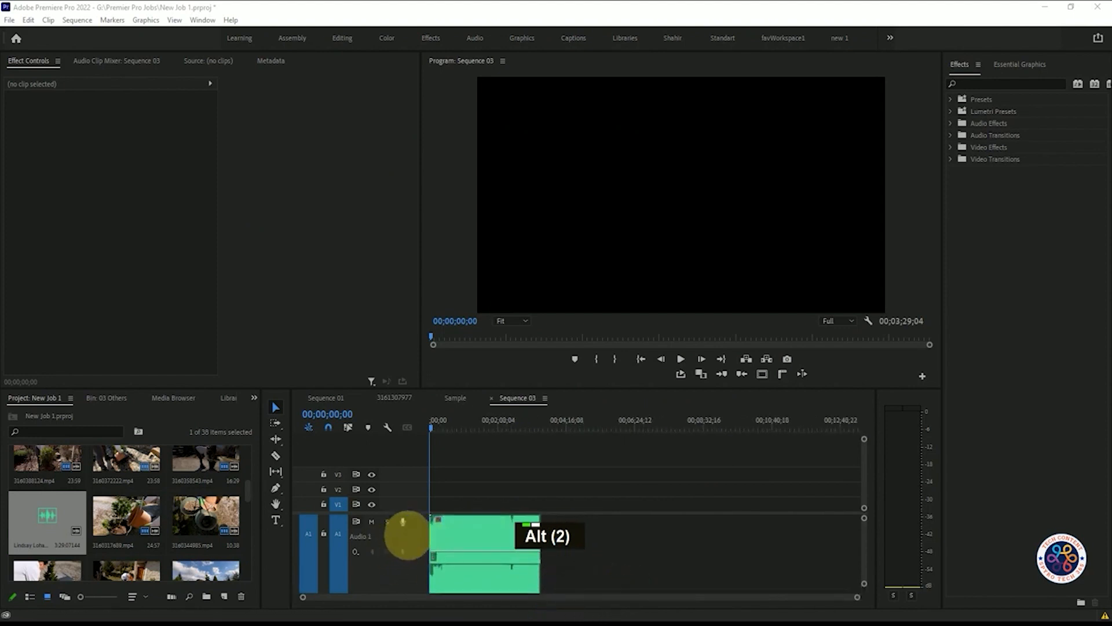
Increase the height of audio track A1 and zoom the timeline so the whole music clip fits.
scroll(405, 534, "down", 1)
scroll(407, 534, "down", 1)
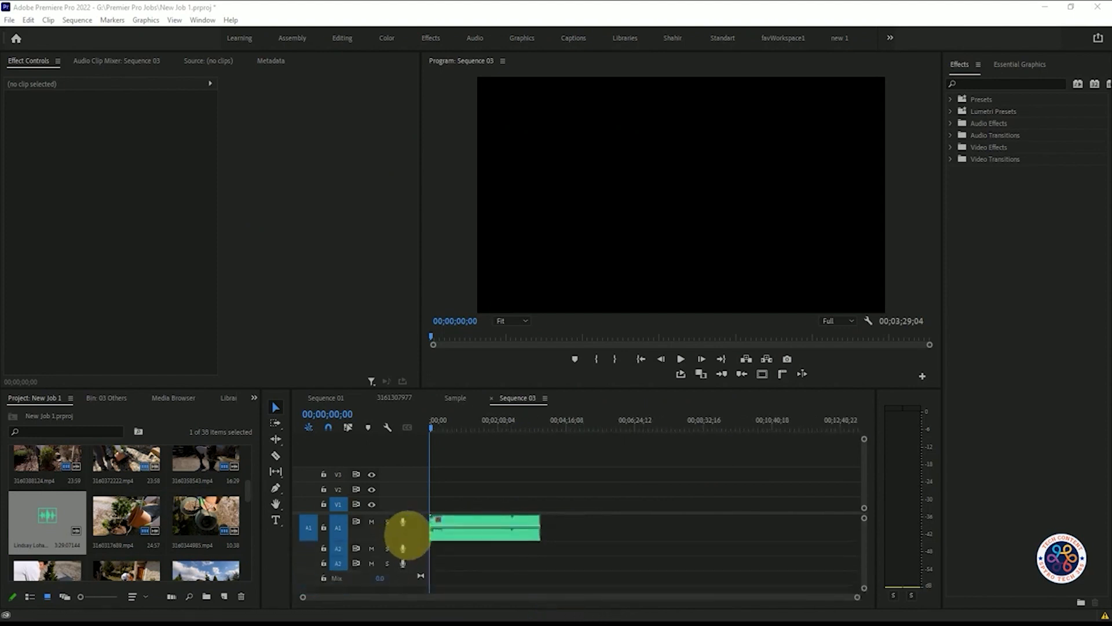
scroll(410, 532, "up", 1)
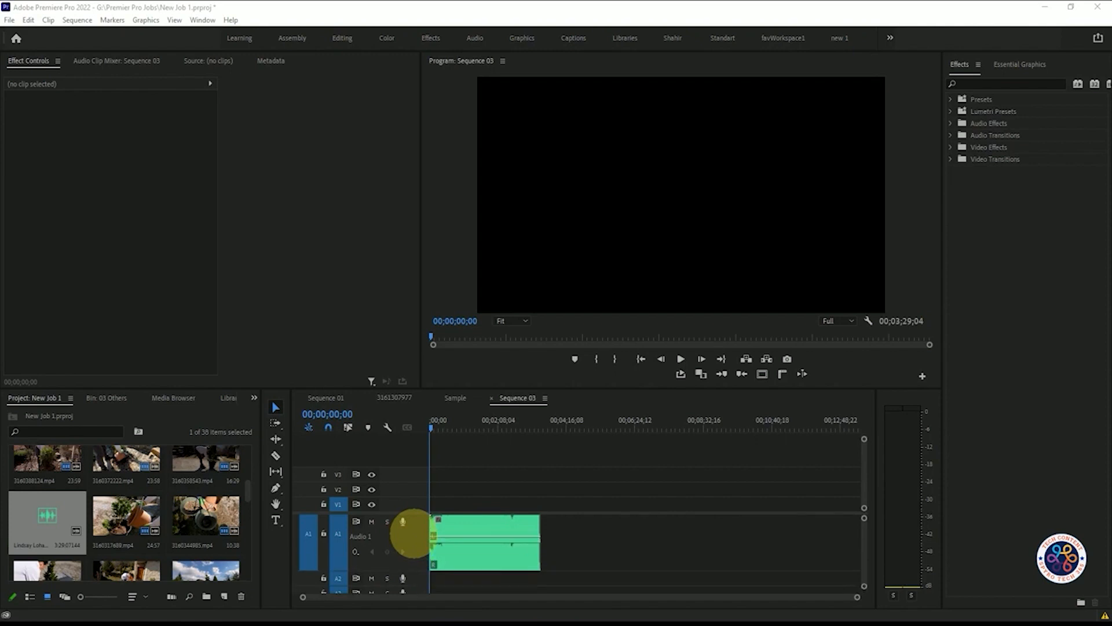
key("alt")
scroll(411, 532, "up", 2)
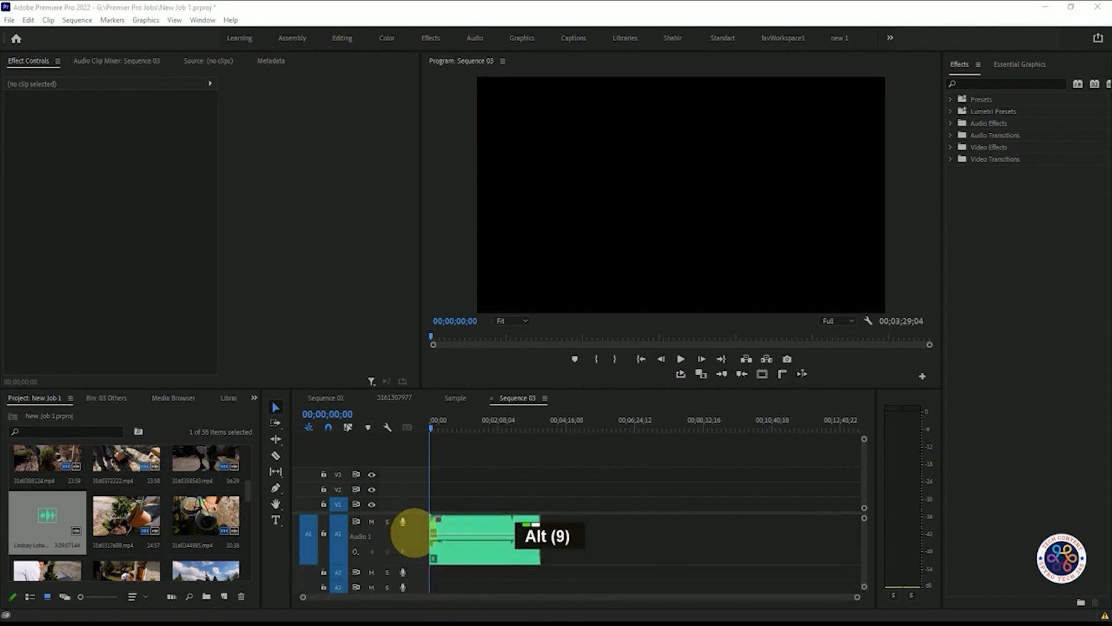
scroll(518, 537, "up", 5)
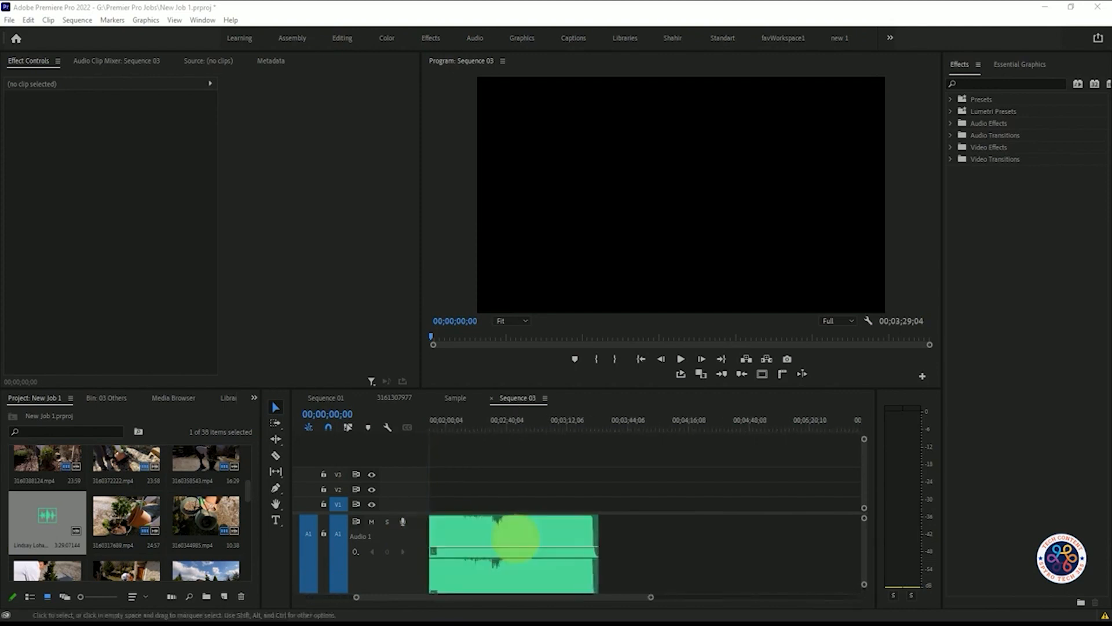
left_click_drag(509, 597, 501, 594)
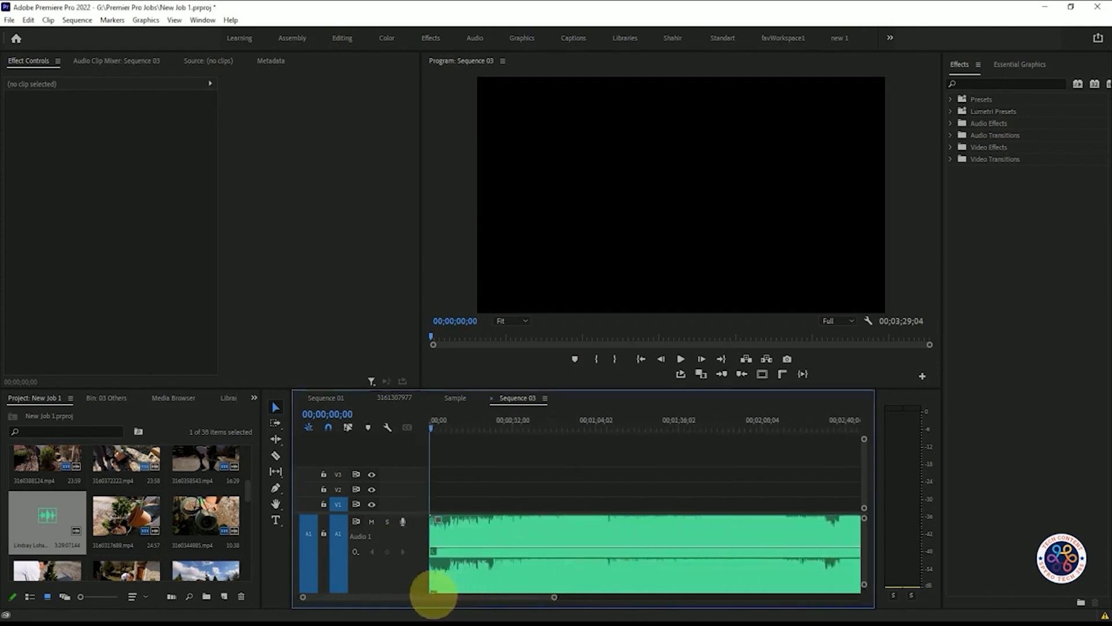
scroll(533, 533, "down", 2)
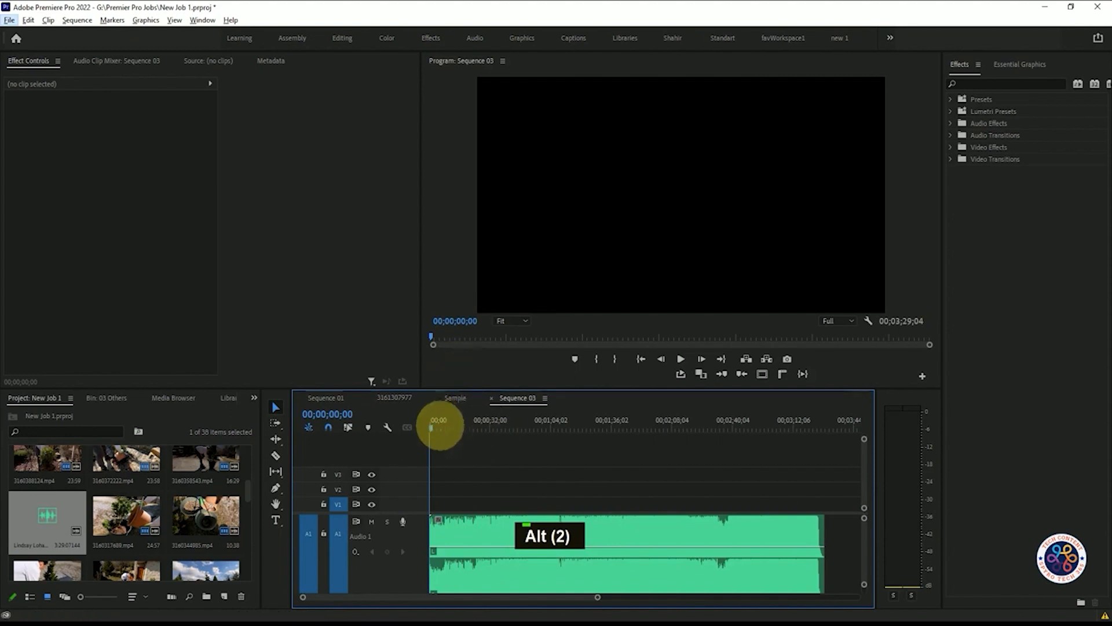
Play the music clip from about 00;00;06;22 to 00;00;24;24 and add a volume Level keyframe of 2.2 dB there.
left_click_drag(435, 427, 442, 427)
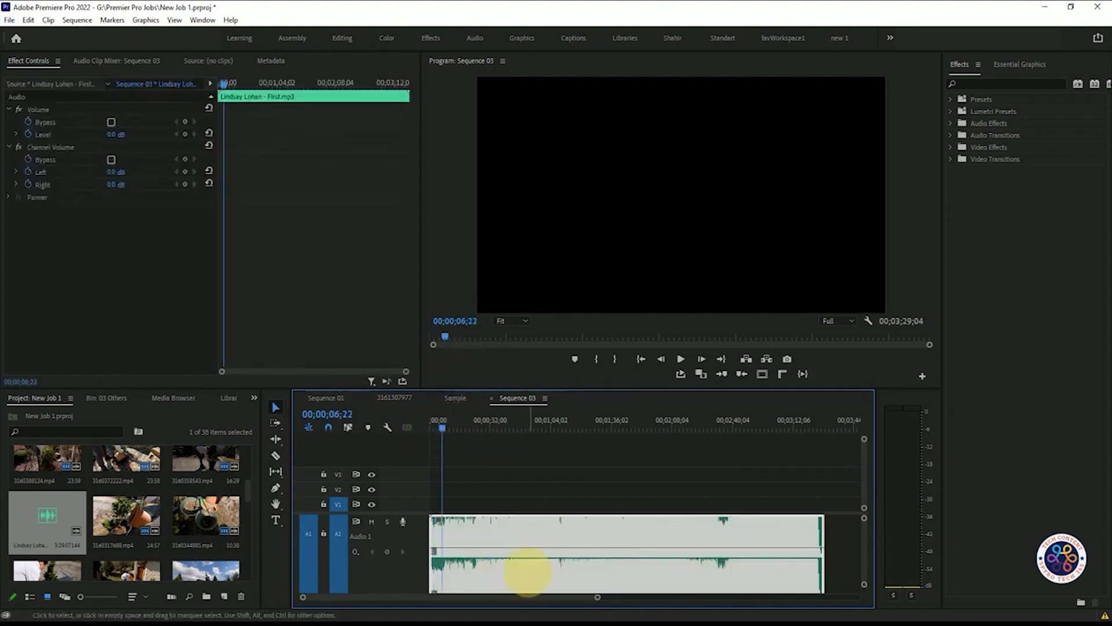
key("space")
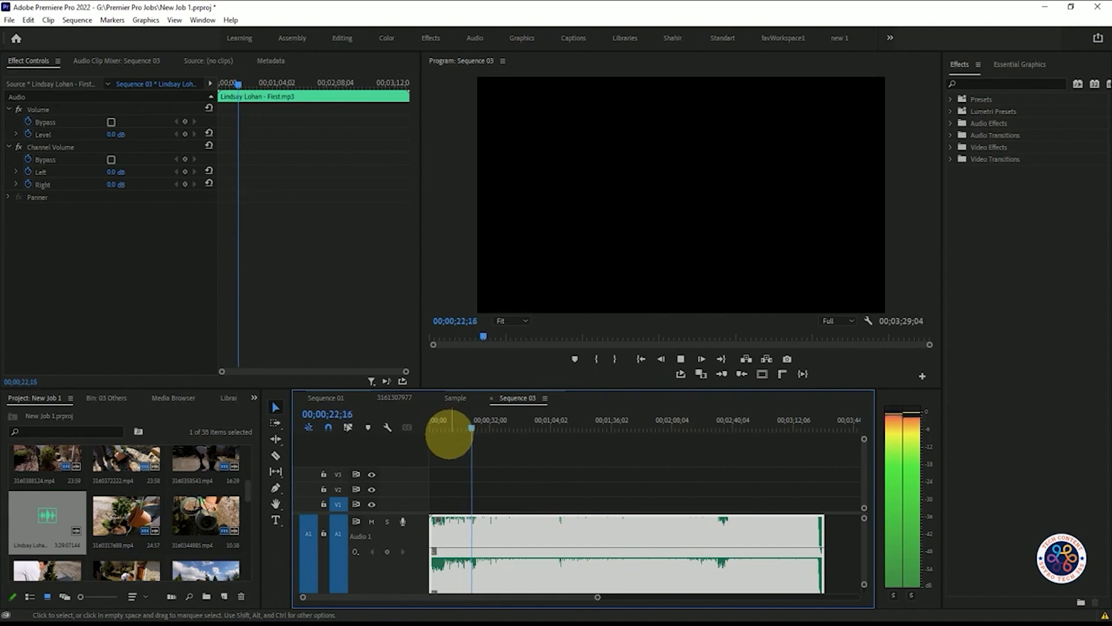
key("space")
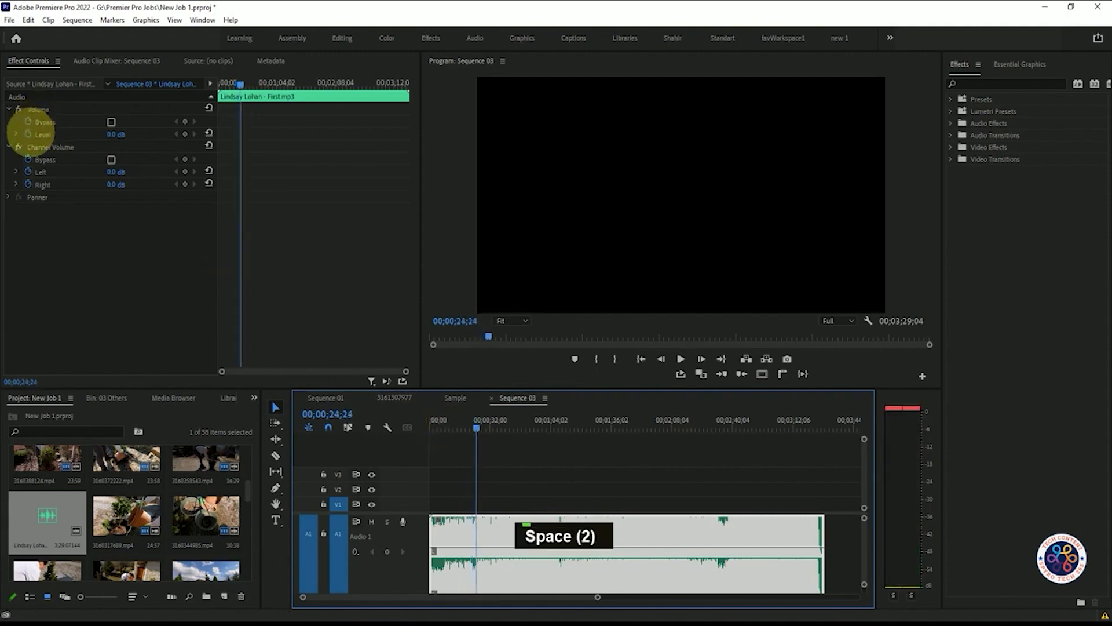
left_click(31, 133)
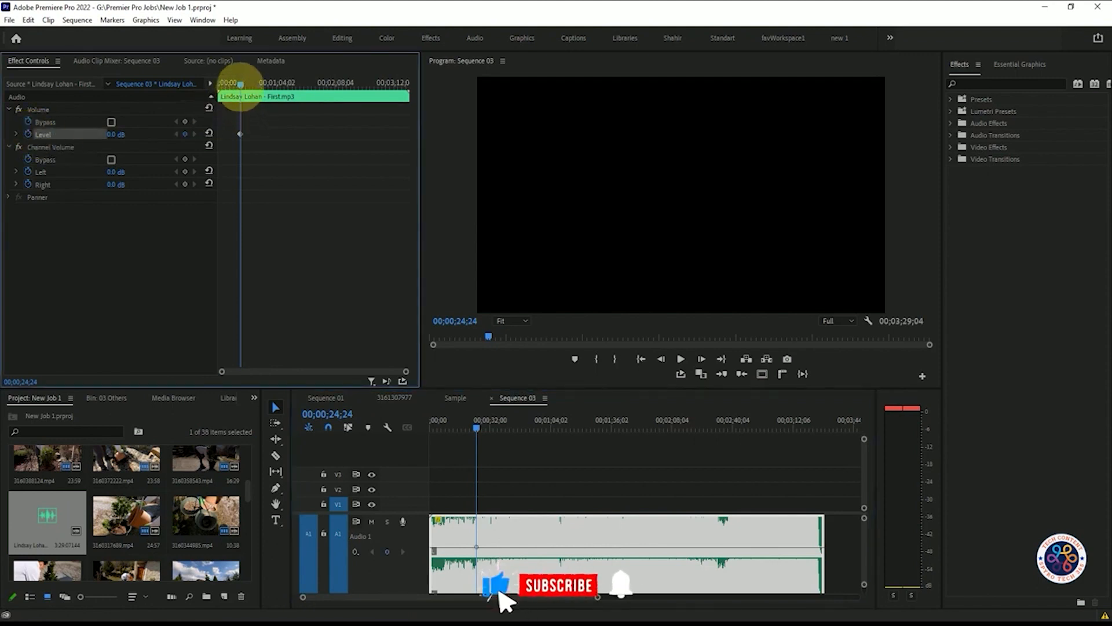
left_click_drag(119, 129, 123, 134)
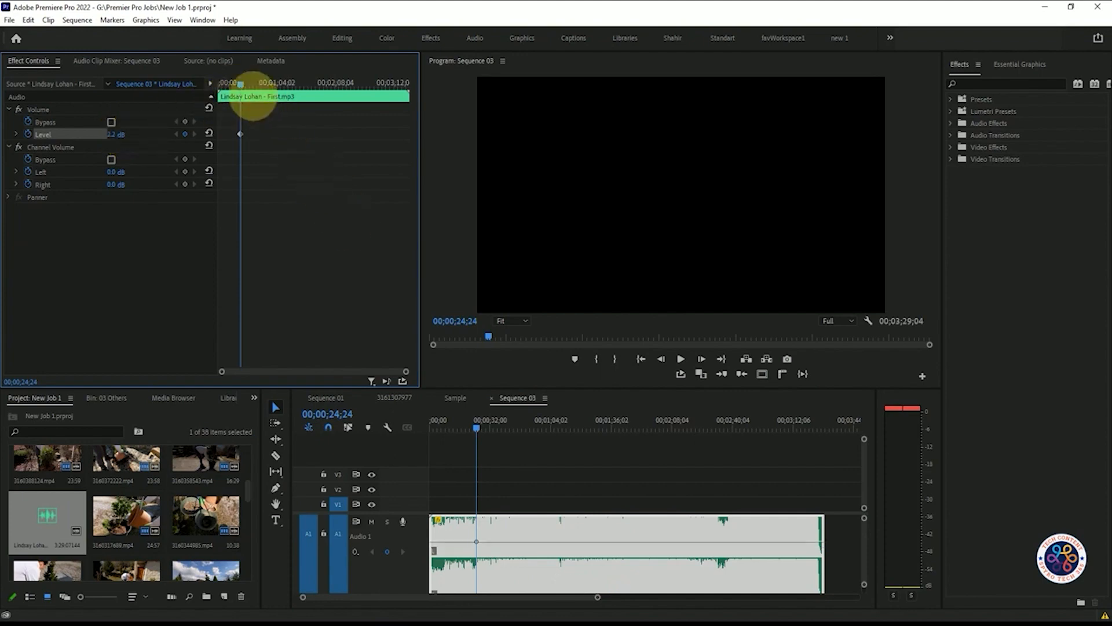
Play on to 00;00;48;28 and lower the clip's volume Level to -13.4 dB with a second keyframe.
key("space")
key("space")
key("space")
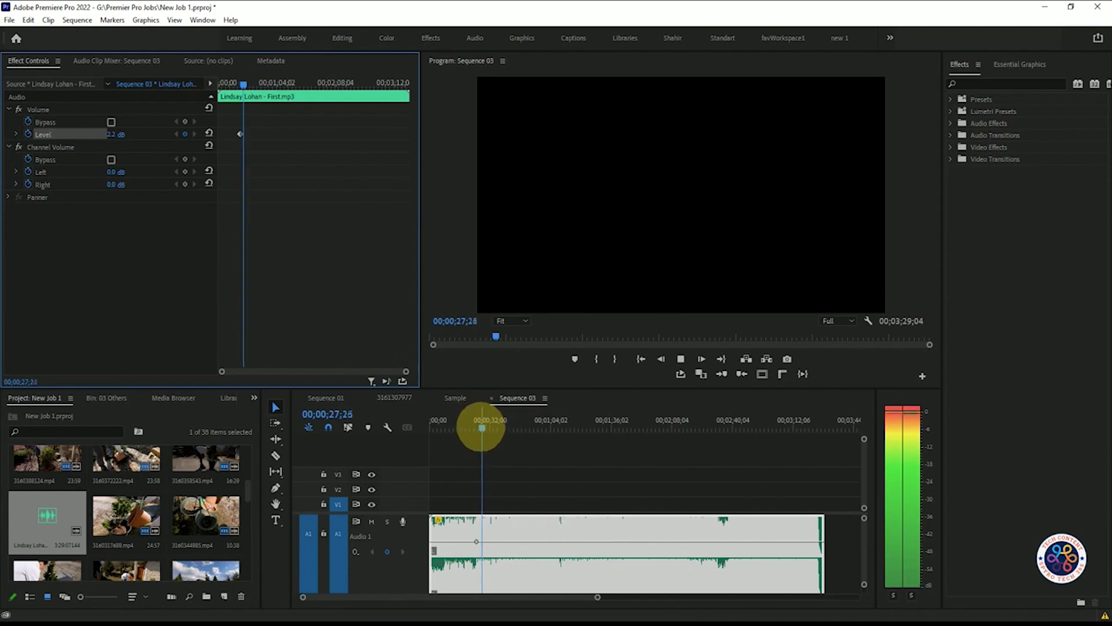
key("space")
key("space")
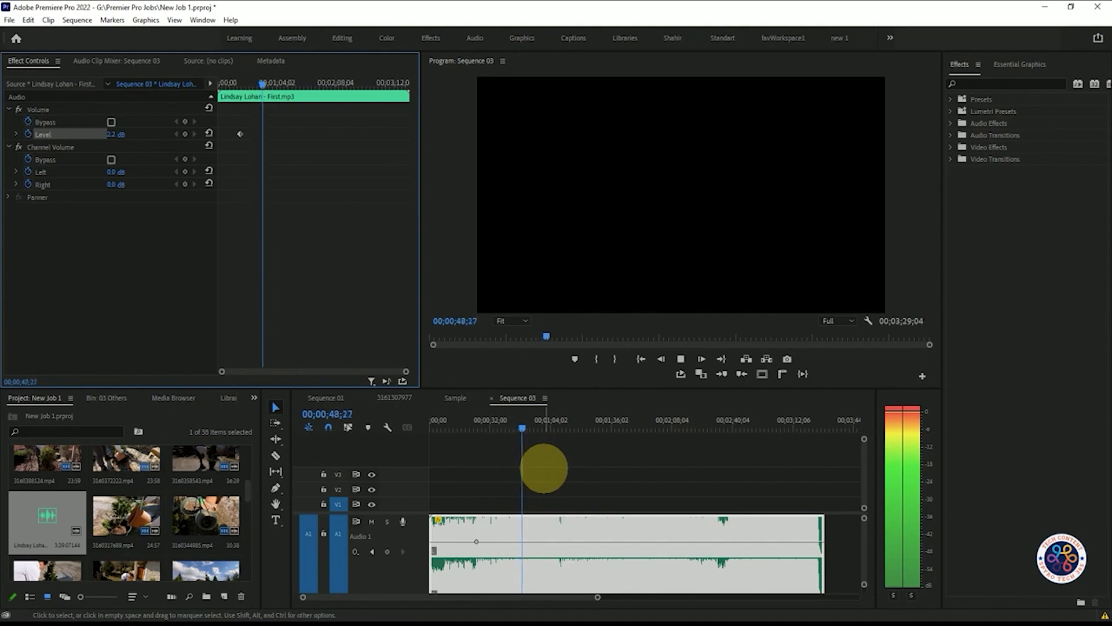
key("space")
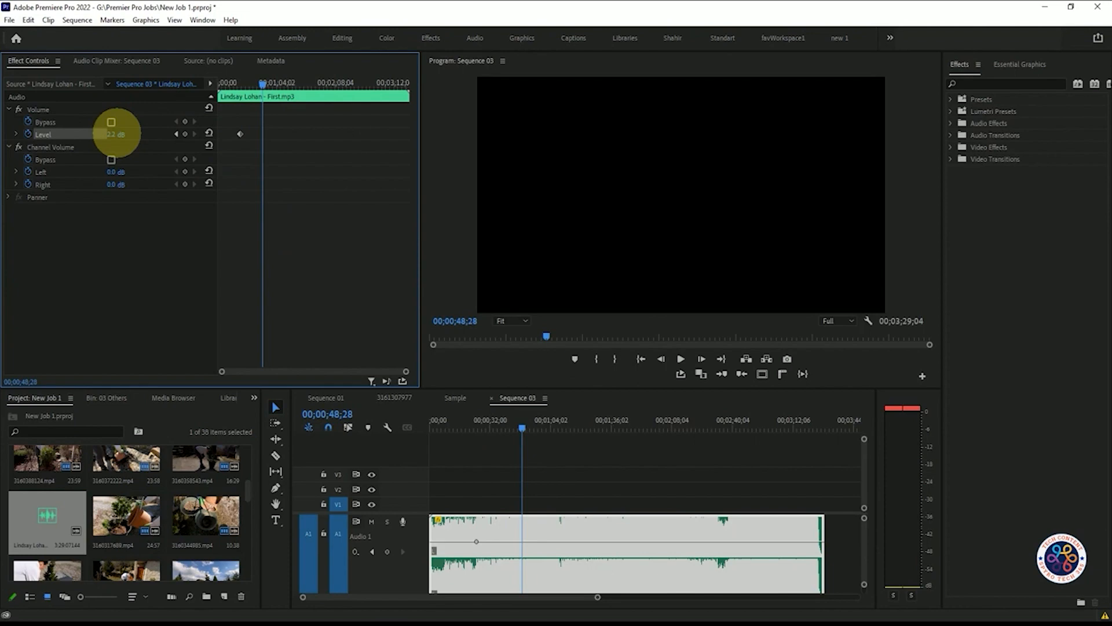
mouse_move(115, 133)
left_mouse_down()
mouse_move(162, 140)
mouse_move(110, 135)
left_mouse_up()
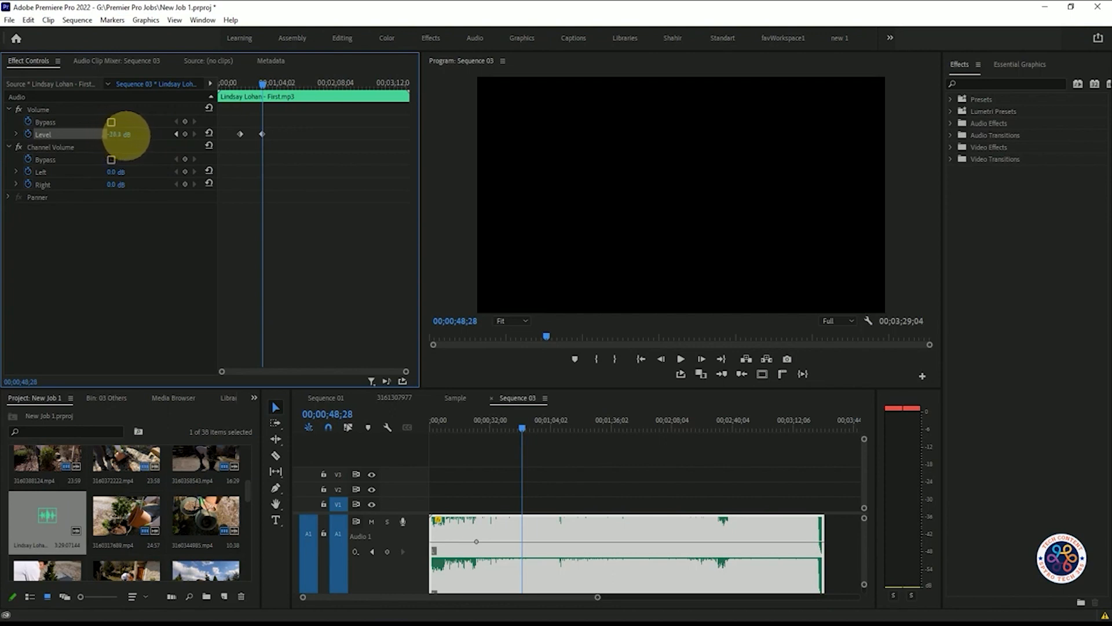
mouse_move(133, 136)
left_mouse_down()
mouse_move(154, 137)
mouse_move(124, 131)
left_mouse_up()
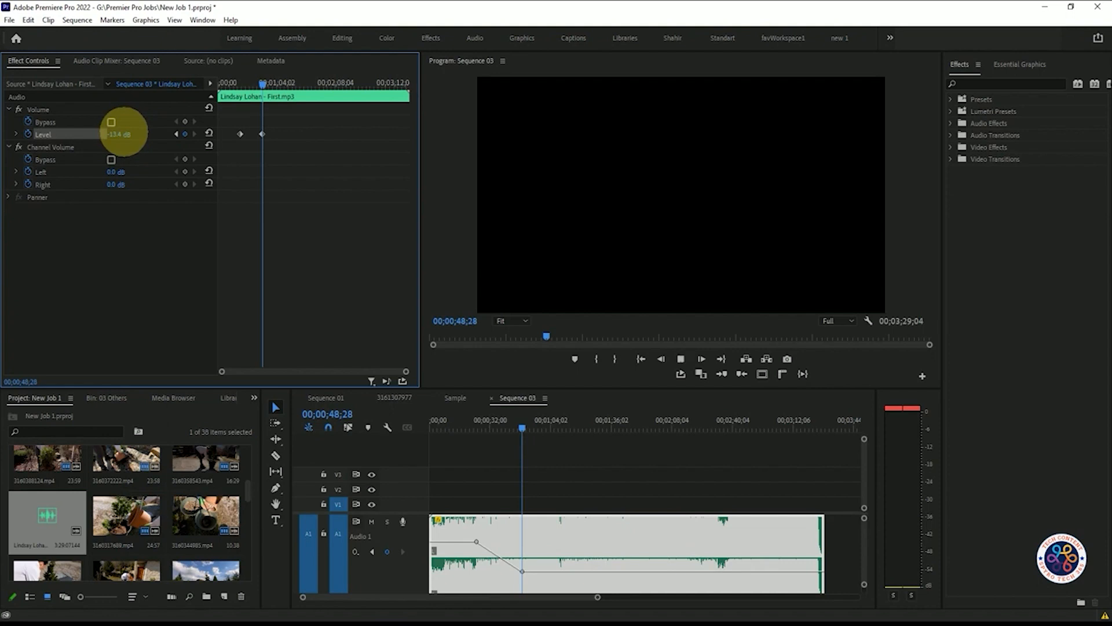
Listen past the drop, place the playhead at 00;01;08;07 and raise the volume Level to -1.9 dB there.
key("space")
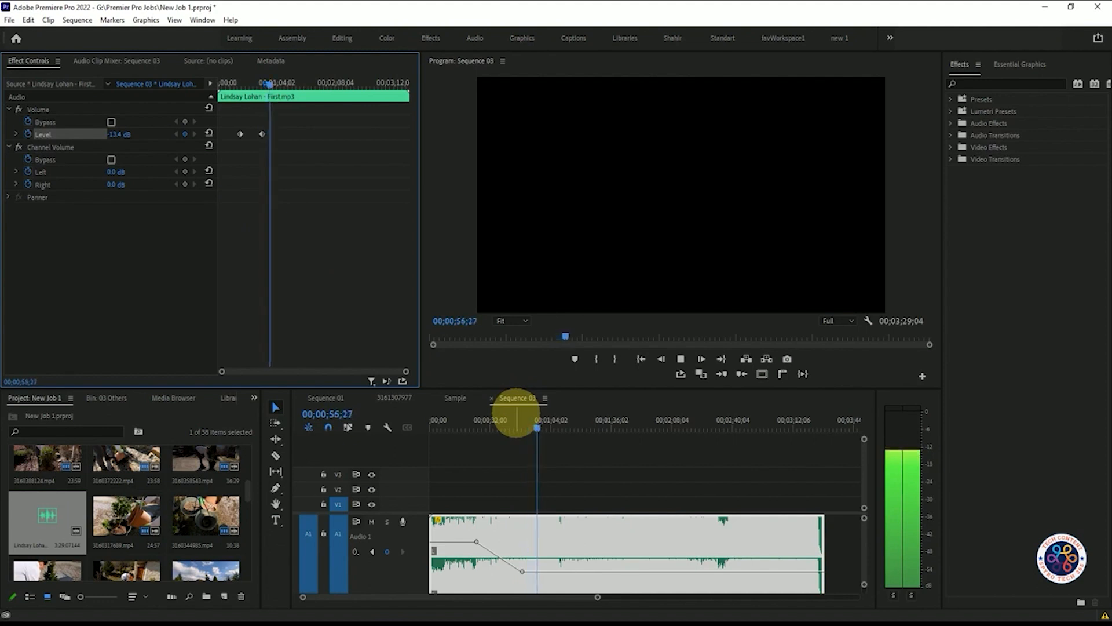
left_click_drag(539, 428, 554, 428)
key("space")
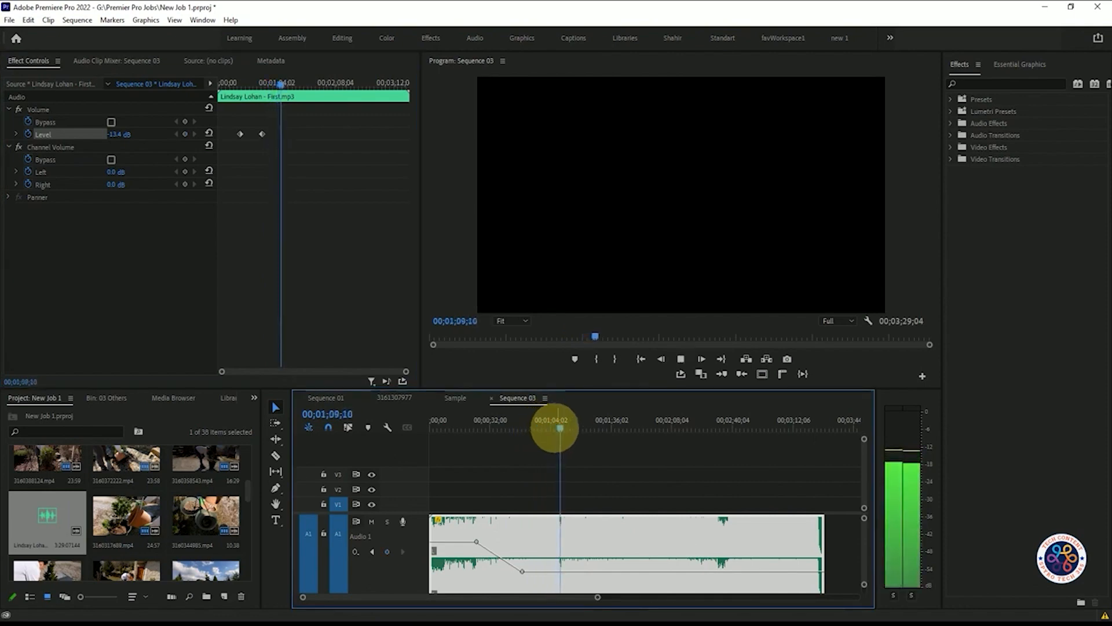
key("space")
left_click_drag(562, 428, 558, 428)
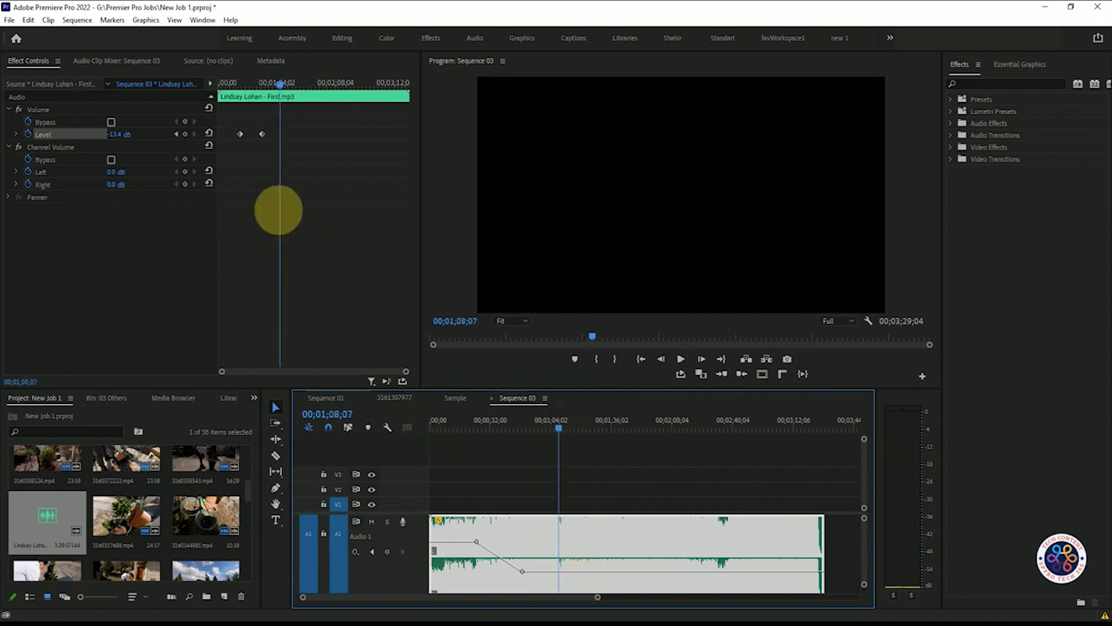
left_click(117, 135)
mouse_move(116, 135)
left_mouse_down()
mouse_move(158, 125)
mouse_move(123, 131)
left_mouse_up()
Play back the music between the second and third volume keyframes to check the rise in level.
key("space")
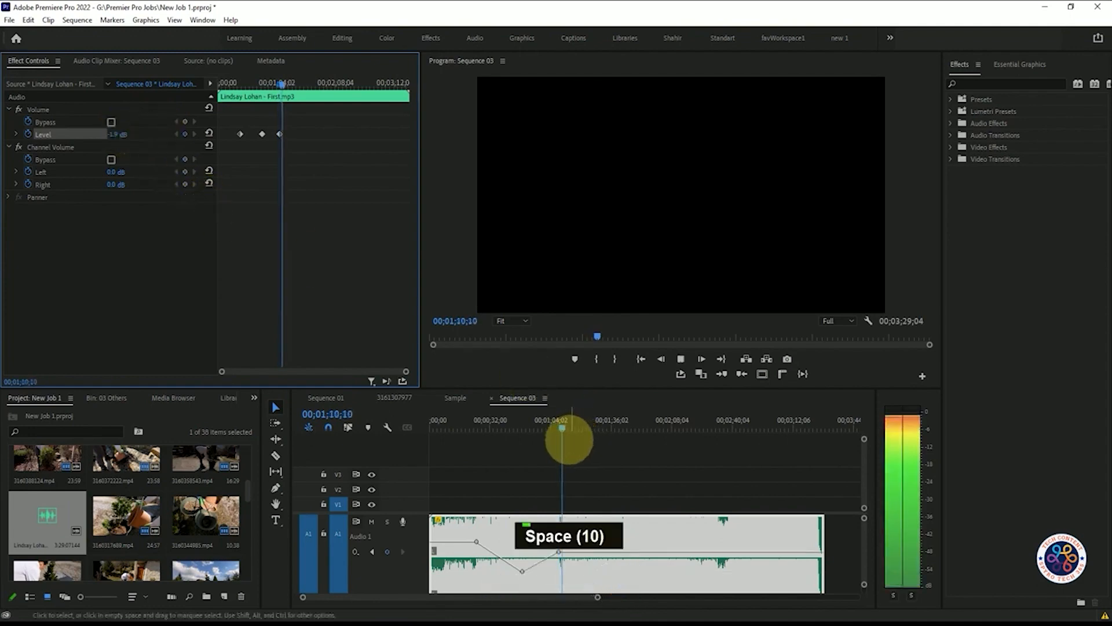
key("space")
left_click_drag(561, 426, 526, 428)
key("space")
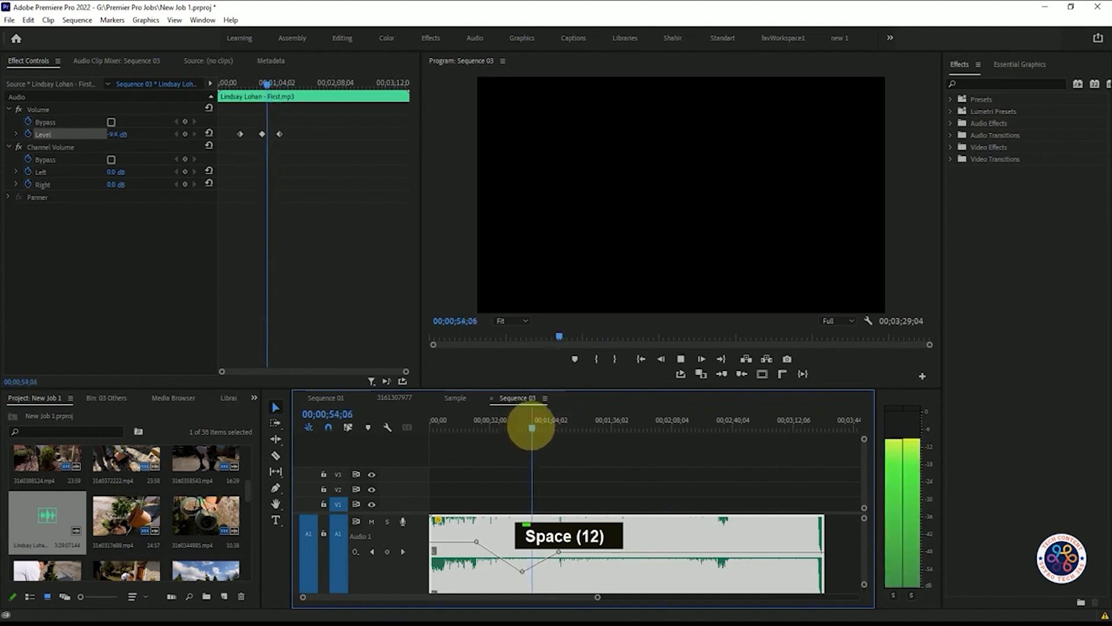
key("space")
left_click(549, 425)
left_click_drag(549, 425, 561, 423)
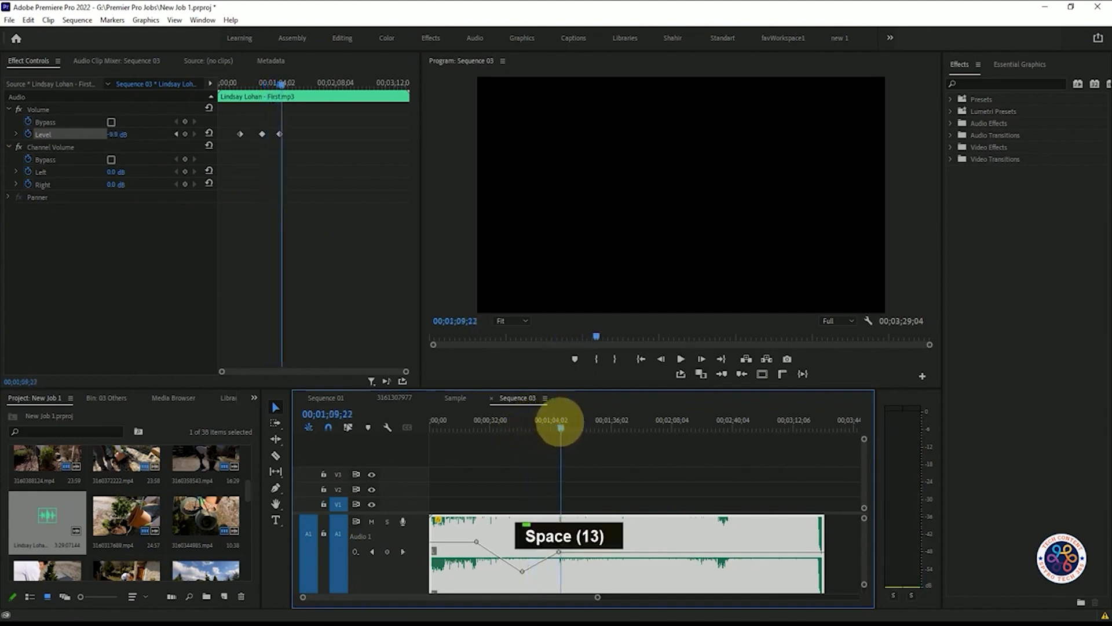
Play on to 00;01;17;21 and lower the clip's volume Level to -15.9 dB with a fourth keyframe.
key("space")
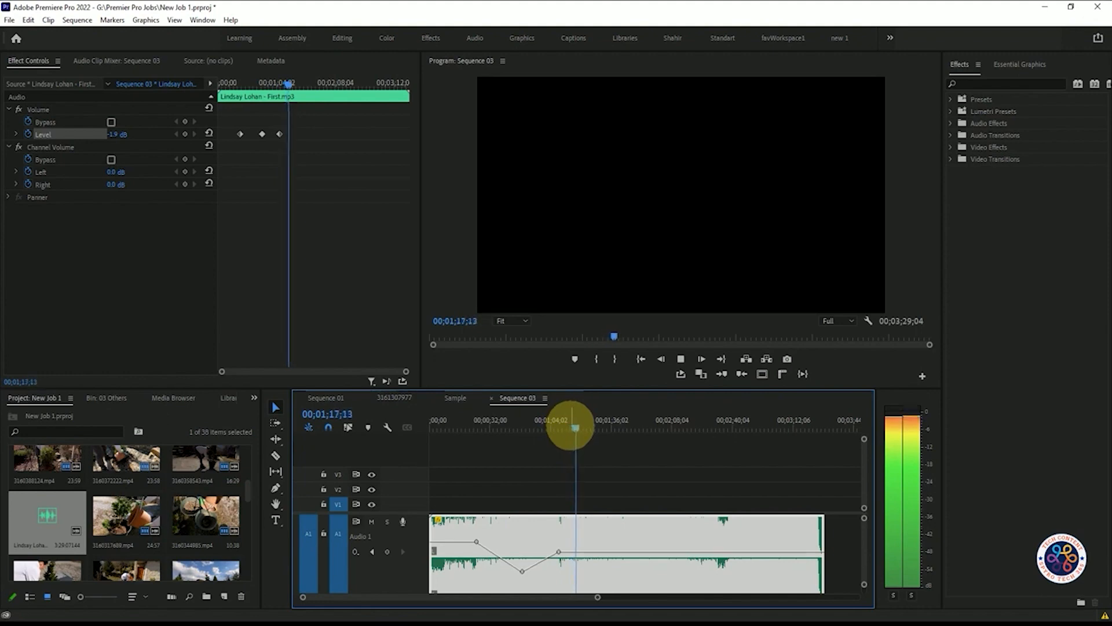
key("space")
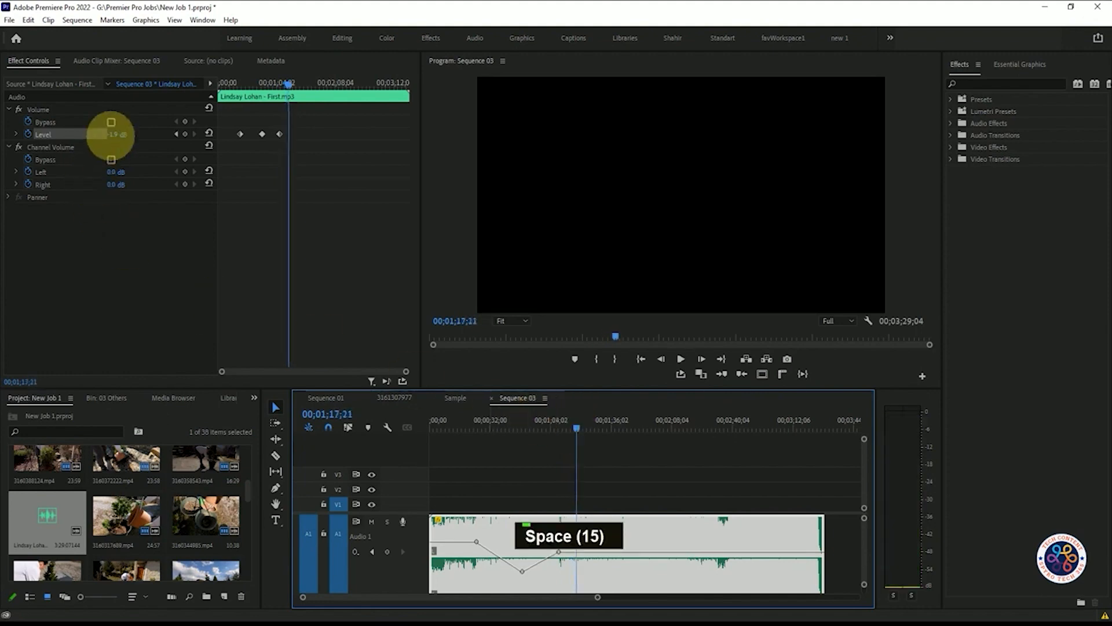
mouse_move(122, 133)
left_mouse_down()
mouse_move(99, 139)
mouse_move(115, 143)
left_mouse_up()
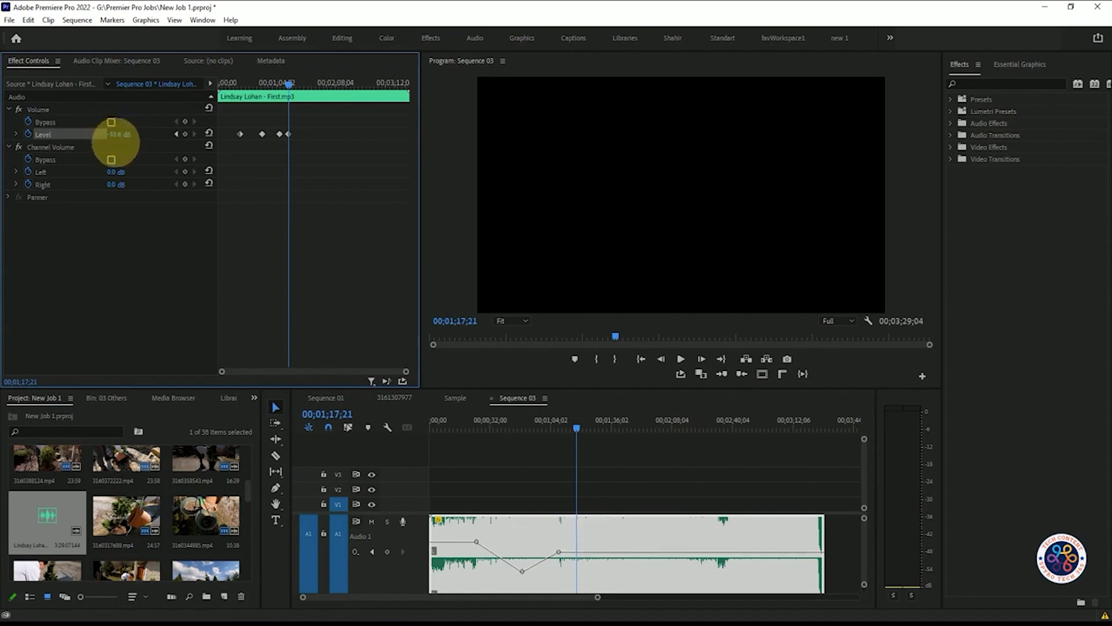
left_click_drag(132, 146, 173, 152)
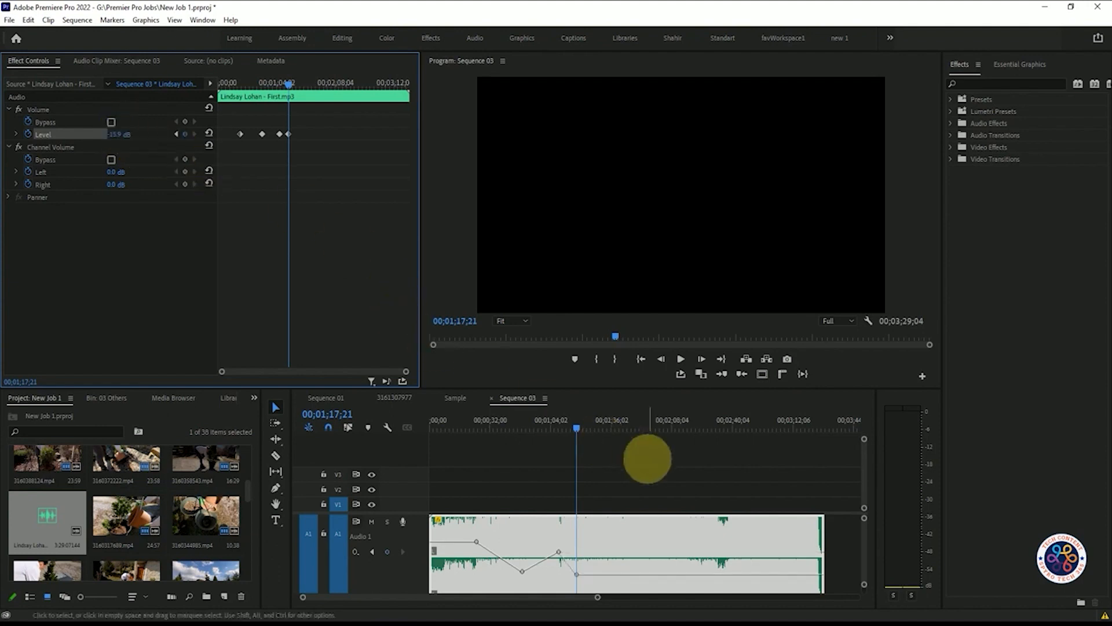
Listen to the quiet section, place the playhead at 00;01;46;03 and reset the volume Level to 0.0 dB there.
key("space")
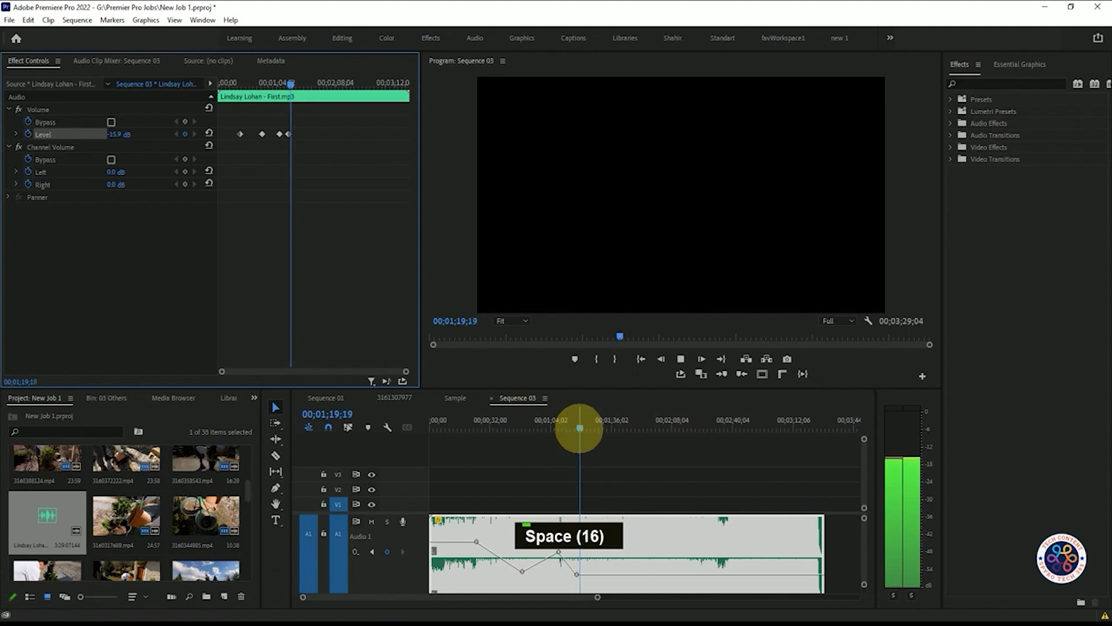
left_click_drag(581, 427, 609, 426)
key("space")
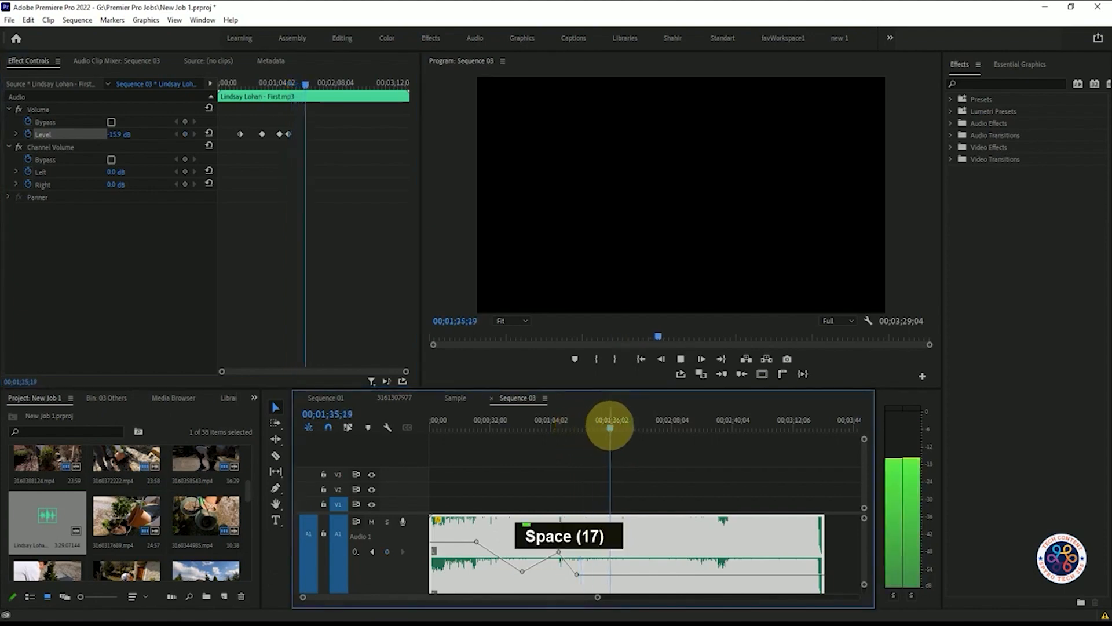
key("space")
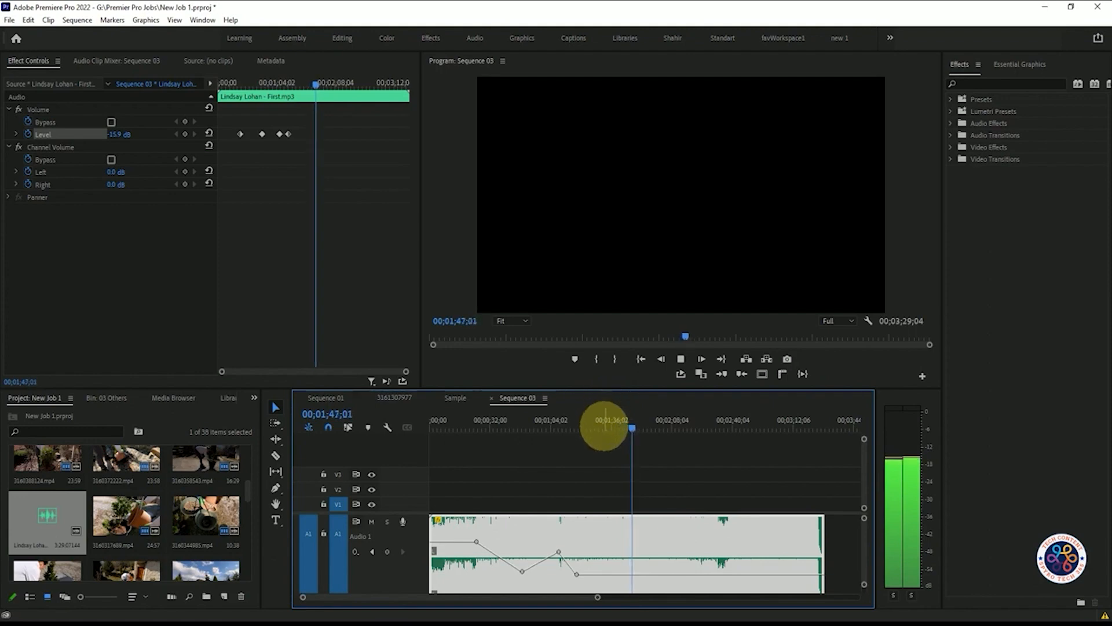
key("space")
left_click_drag(631, 432, 629, 429)
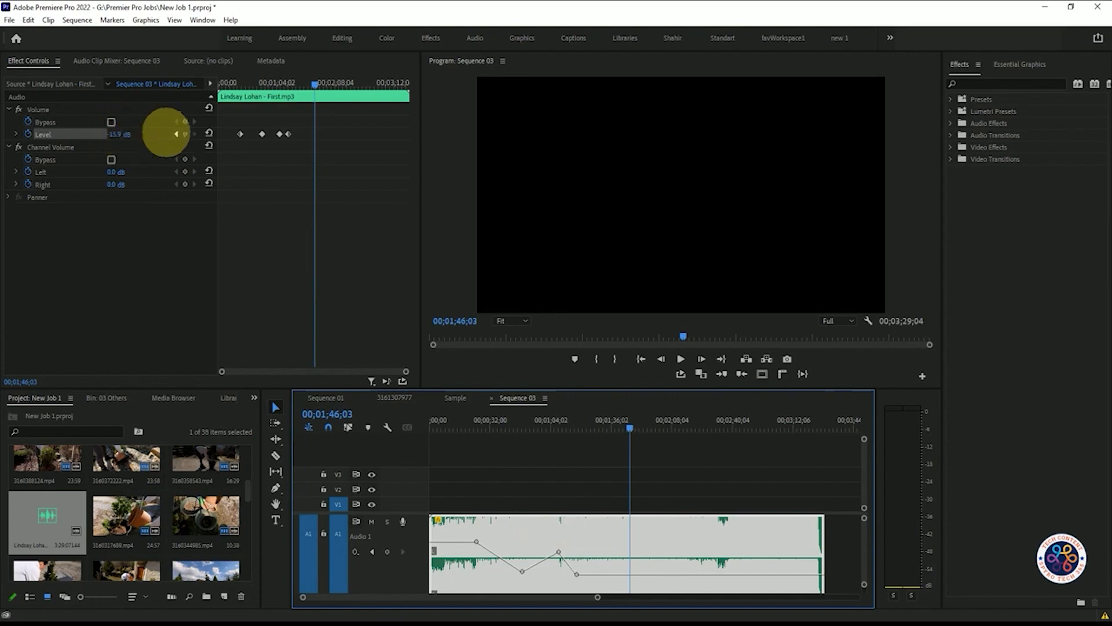
left_click(209, 133)
left_click_drag(107, 133, 112, 134)
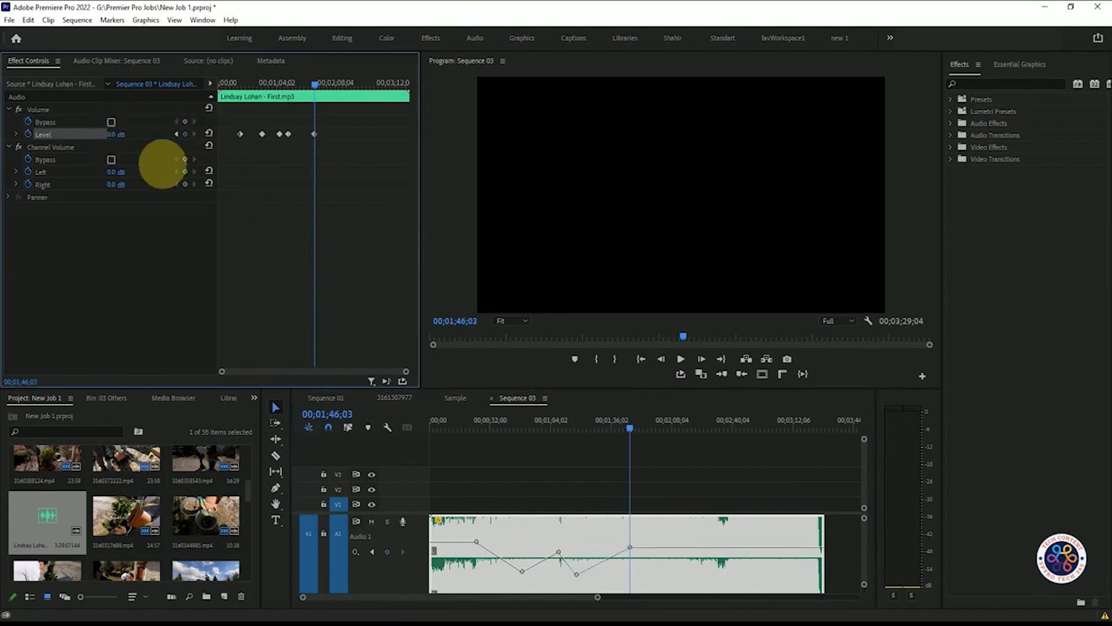
Play back the music around the last volume rise and move the playhead to 00;02;00;16.
key("space")
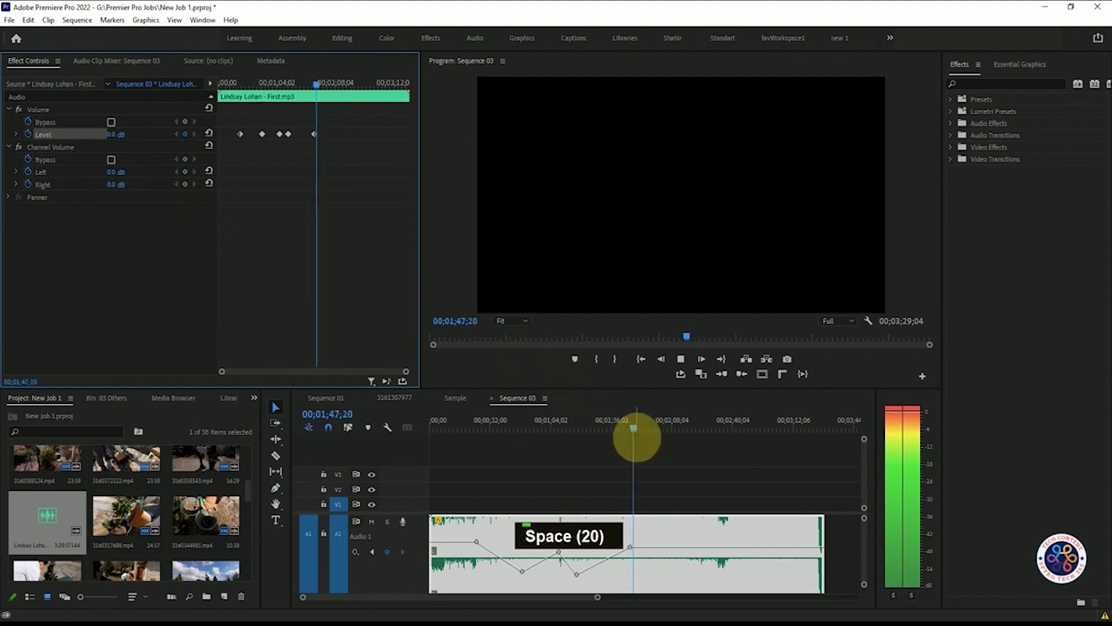
key("space")
left_click_drag(631, 427, 610, 427)
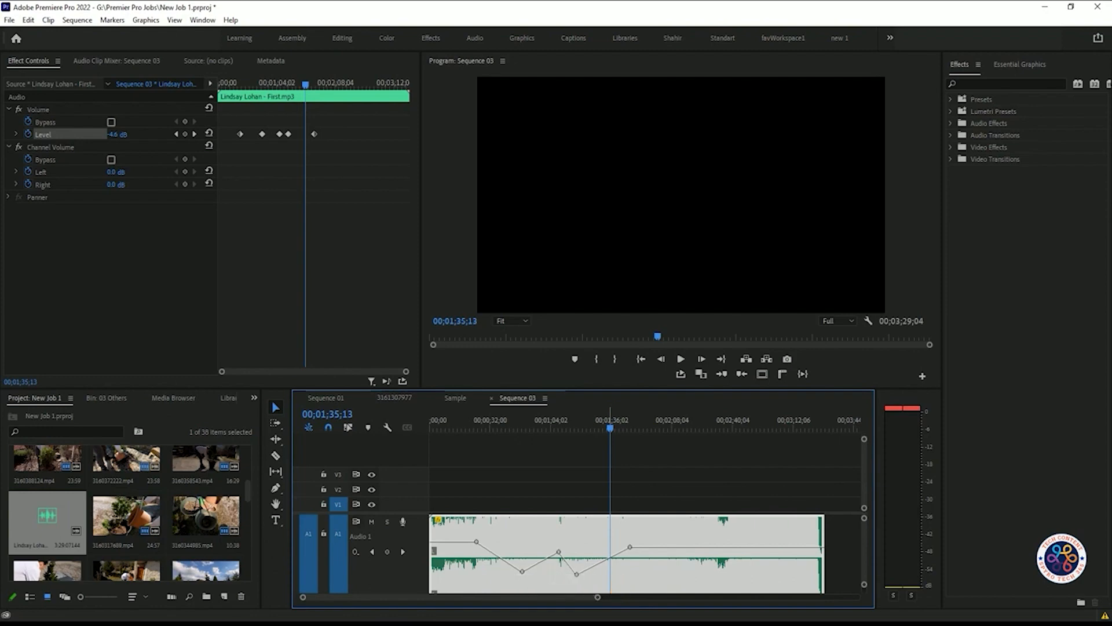
key("space")
key("space")
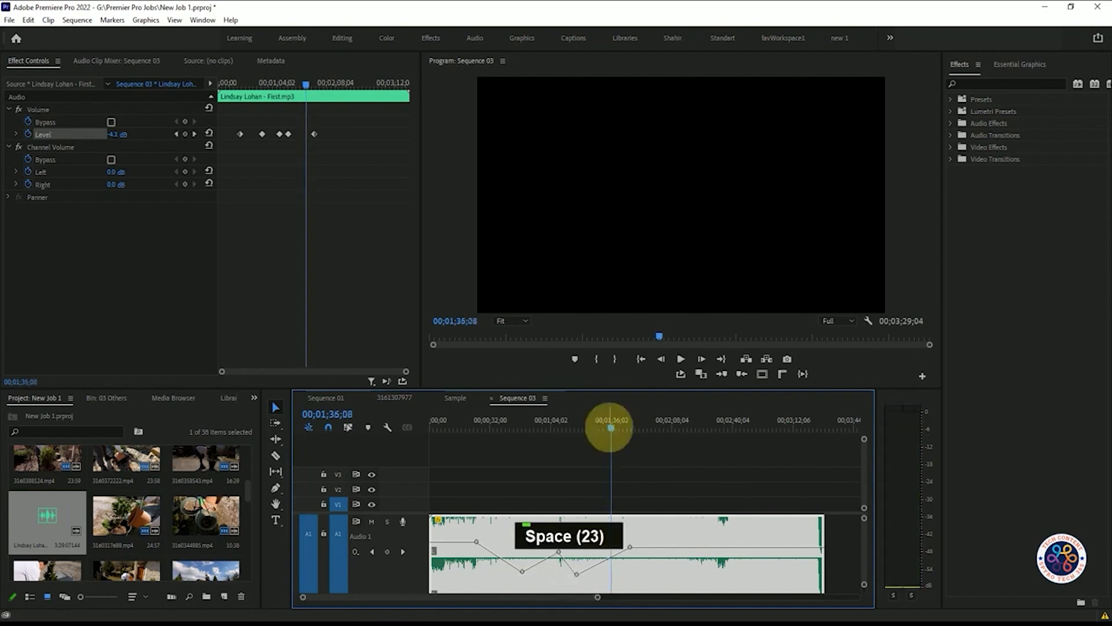
left_click(614, 427)
left_click_drag(614, 428, 657, 428)
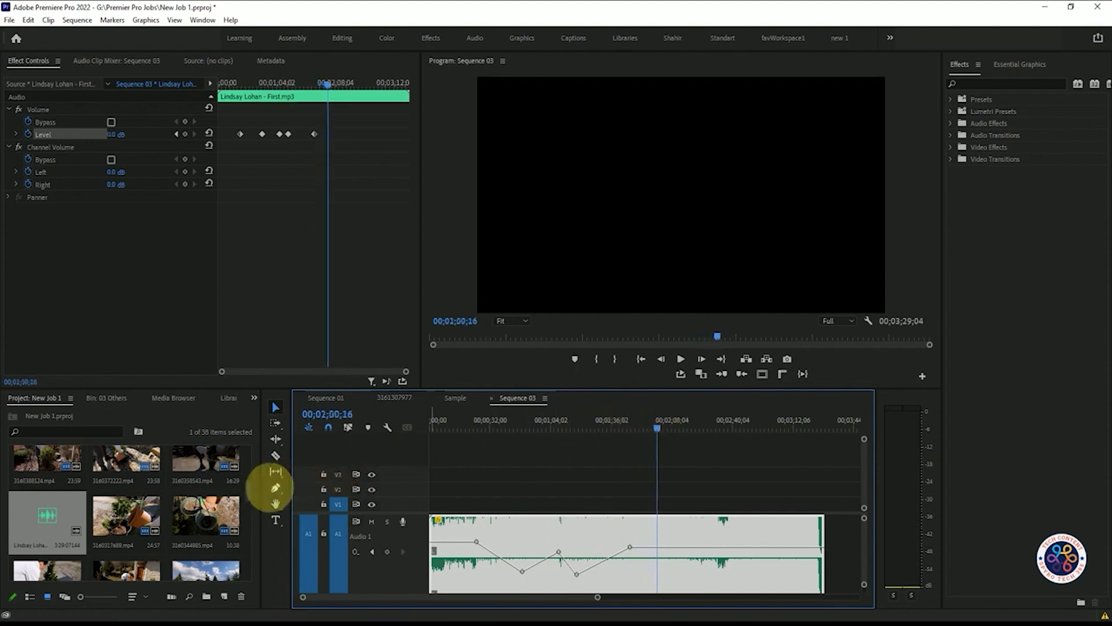
Add two volume keyframes with the Pen tool on the clip's volume line, one at about 00;02;00 and one past 00;02;08;04.
left_click(275, 489)
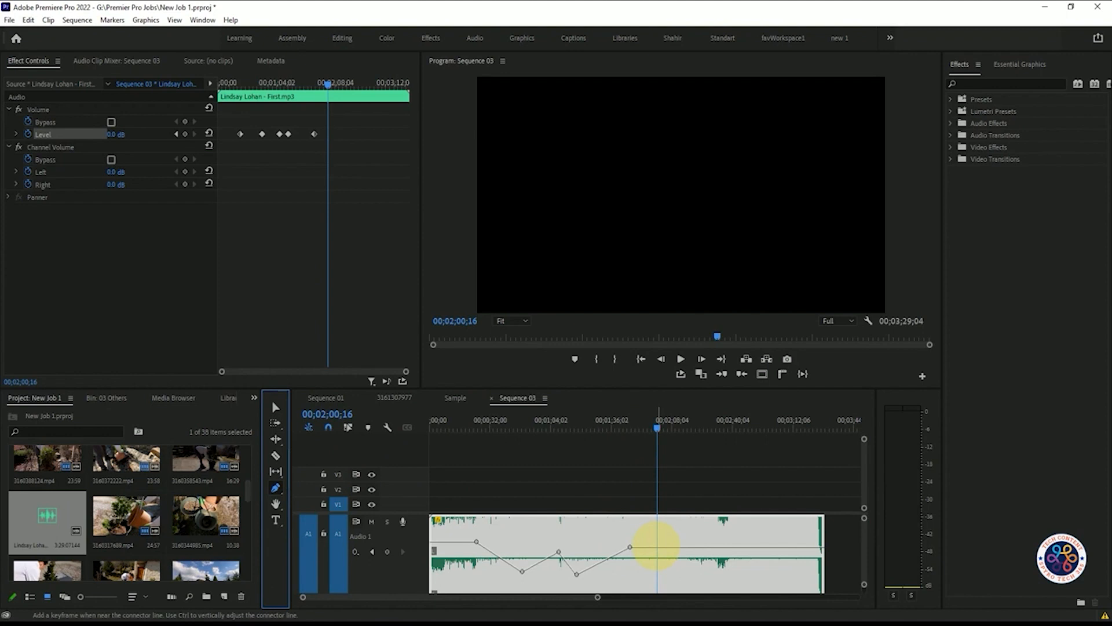
key("ctrl")
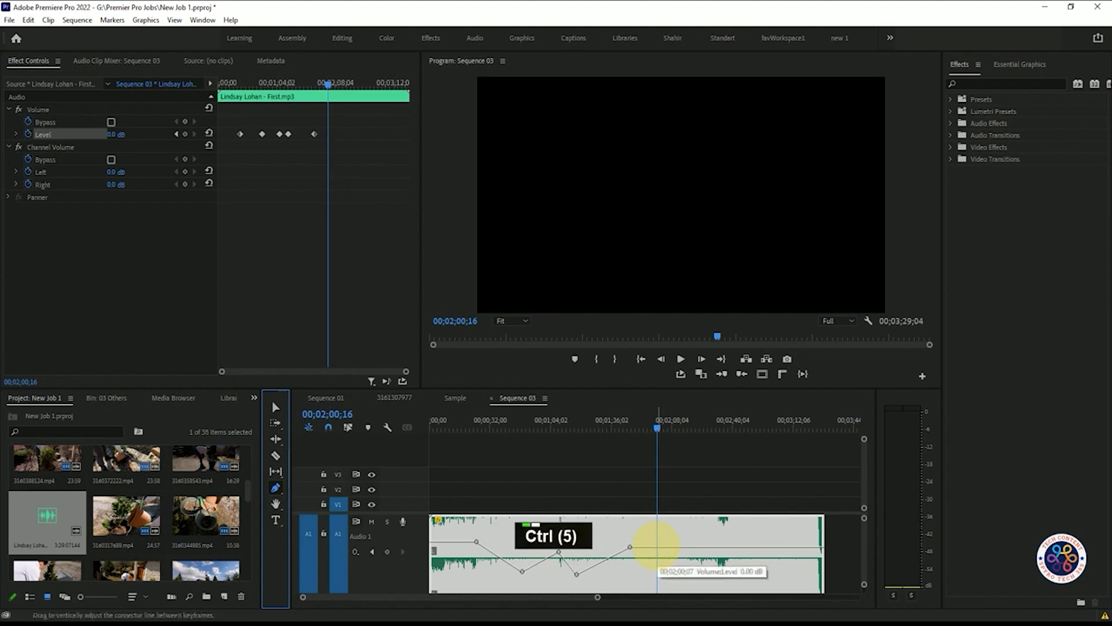
left_click(658, 547)
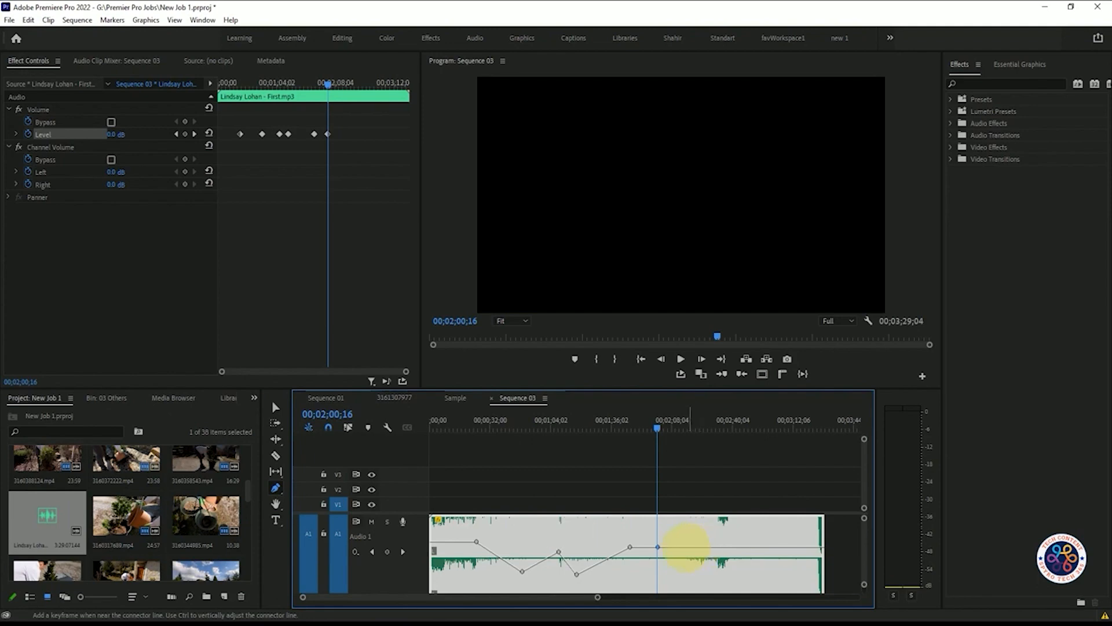
left_click(692, 546)
Lower the newest volume keyframe, add a higher and a lower keyframe after it, and play back the start of the fade.
left_click_drag(692, 546, 695, 577)
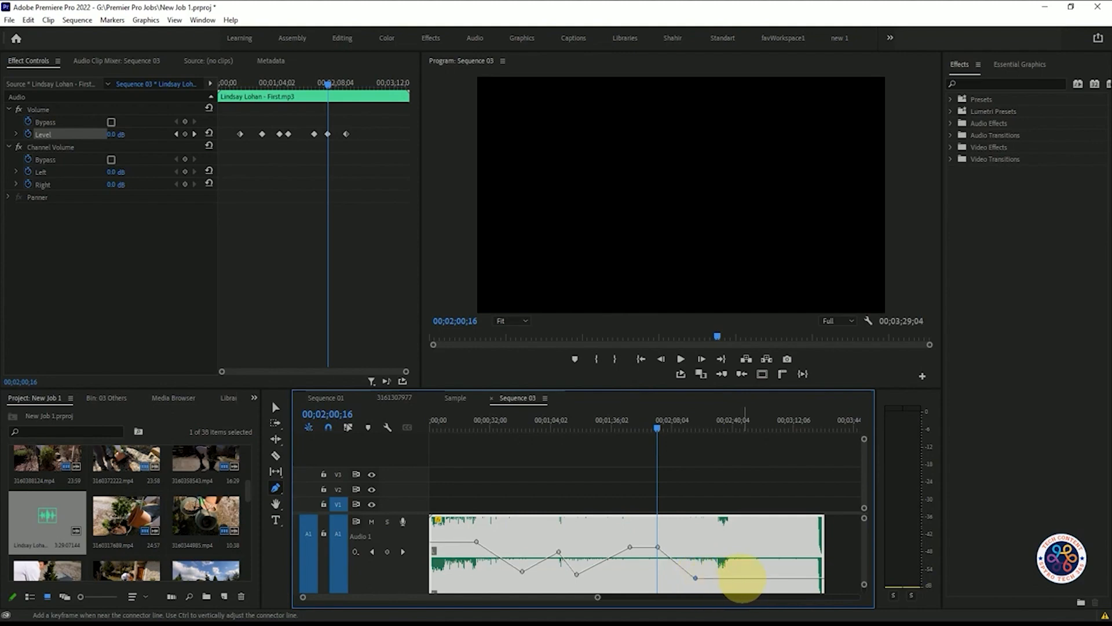
left_click(743, 576)
left_click_drag(743, 575, 785, 581)
key("space")
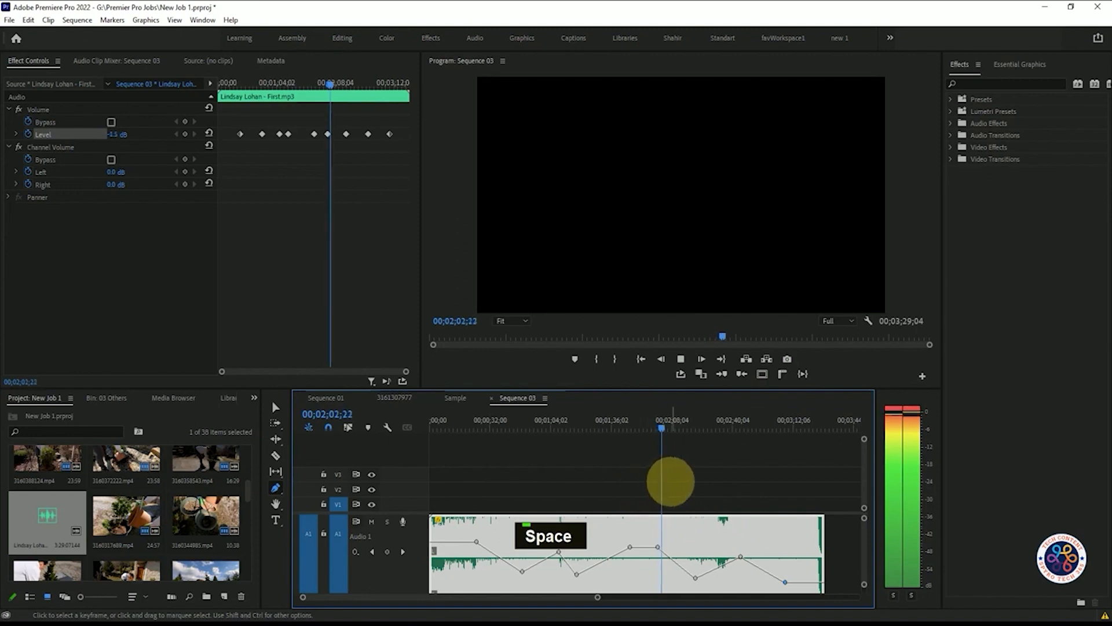
key("space")
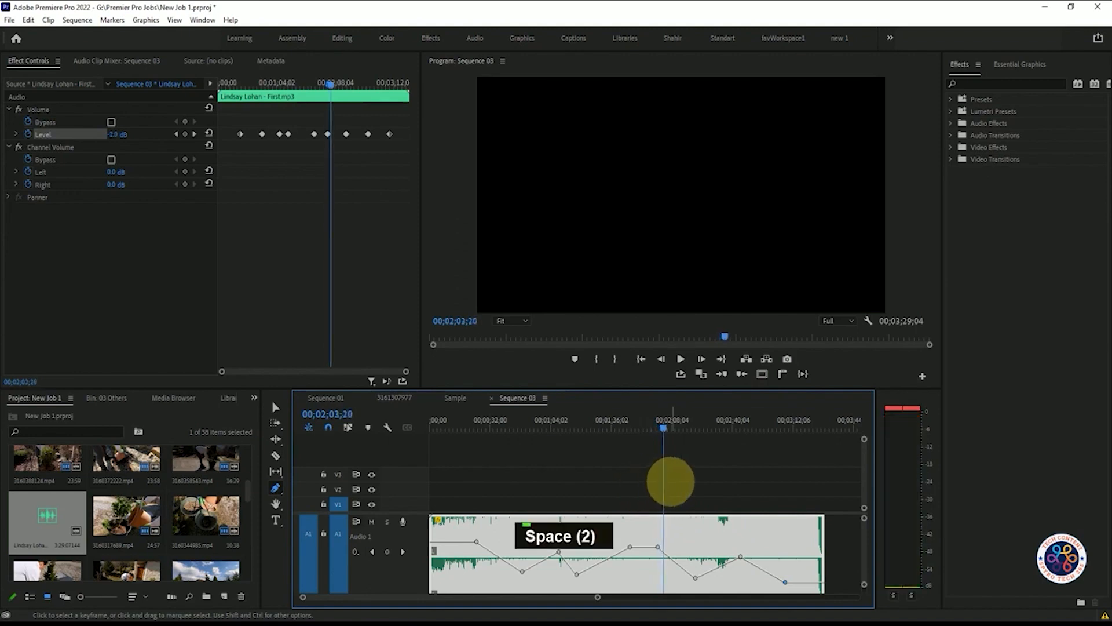
Undo the last two added keyframes and the lowering of the keyframe before them.
key("ctrl+z")
key("ctrl+z")
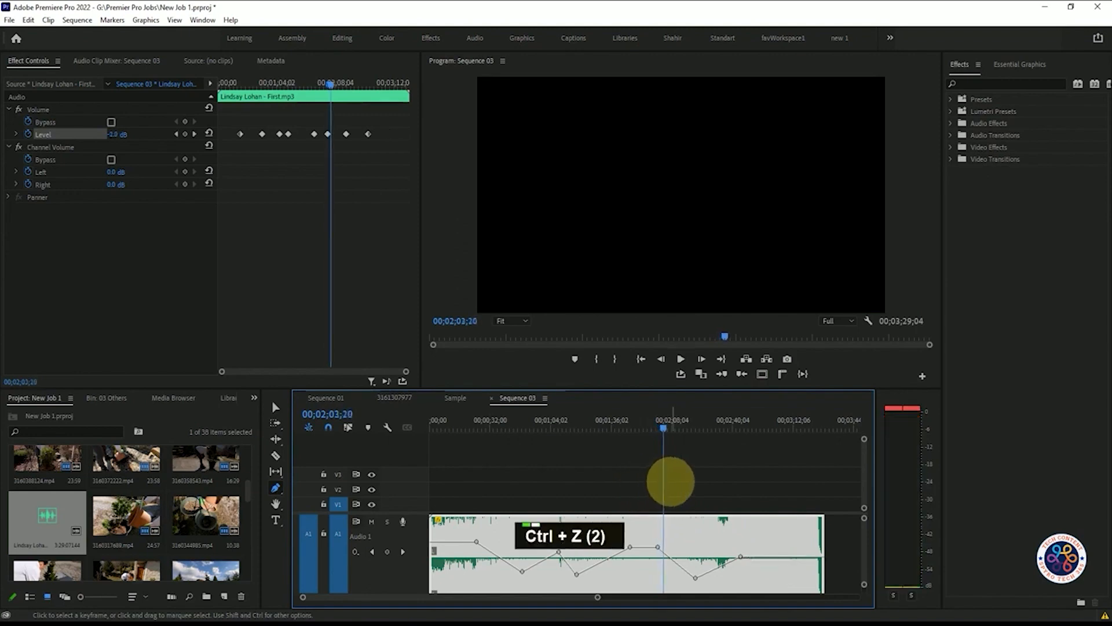
key("ctrl+z")
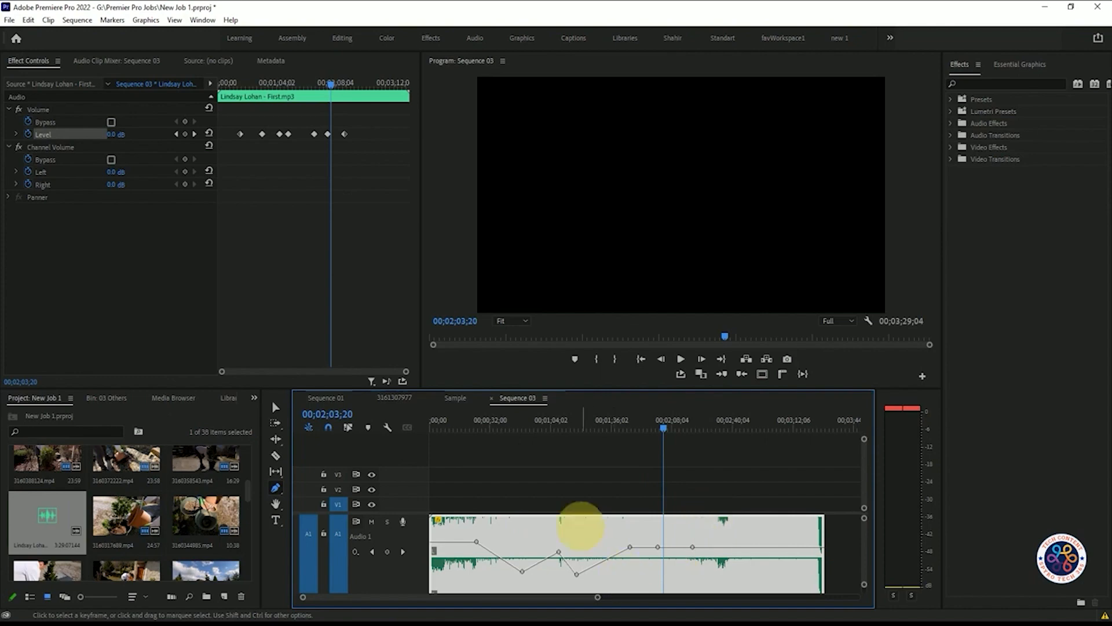
Try moving the second volume keyframe to 00;00;47;21 at -2.5 dB, and undo the move.
key("ctrl")
key("ctrl")
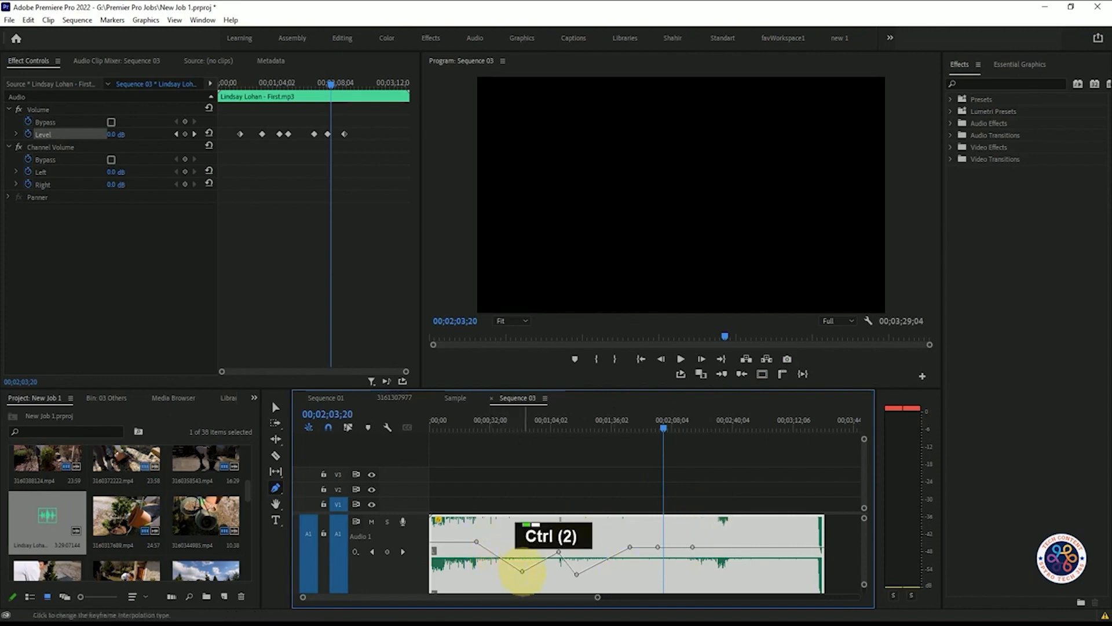
key("shift")
key("shift")
key("shift")
key("shift")
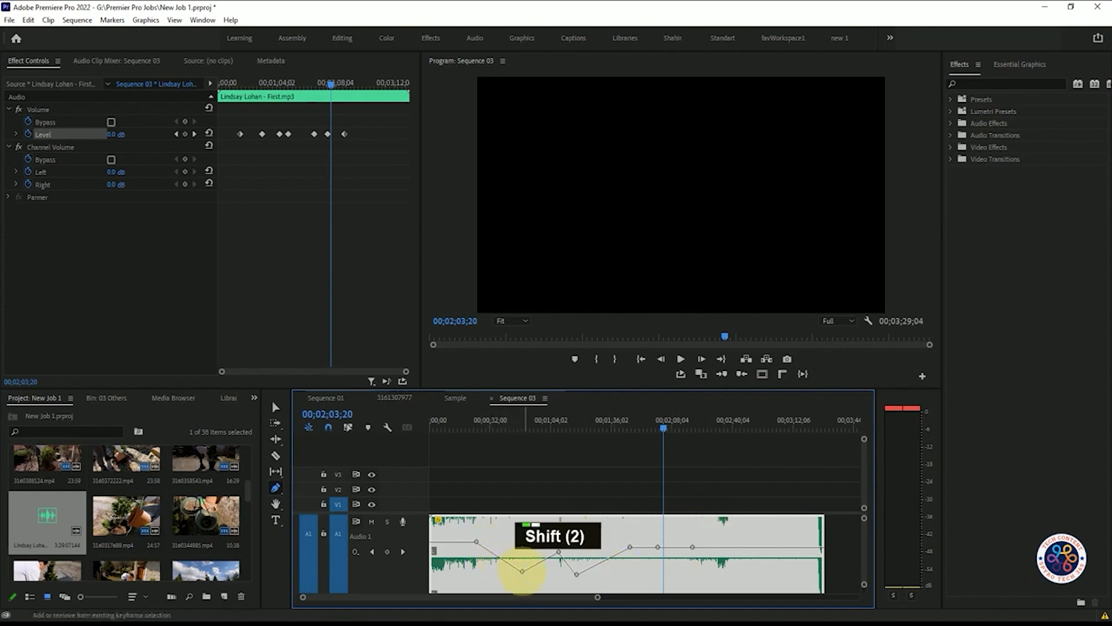
key("shift")
key("shift")
key("shift")
key("shift")
key("shift")
key("shift")
key("shift")
key("shift")
key("shift")
key("shift")
key("shift")
key("shift")
key("shift")
key("shift")
key("shift")
key("shift")
key("shift")
key("shift")
key("shift")
key("shift")
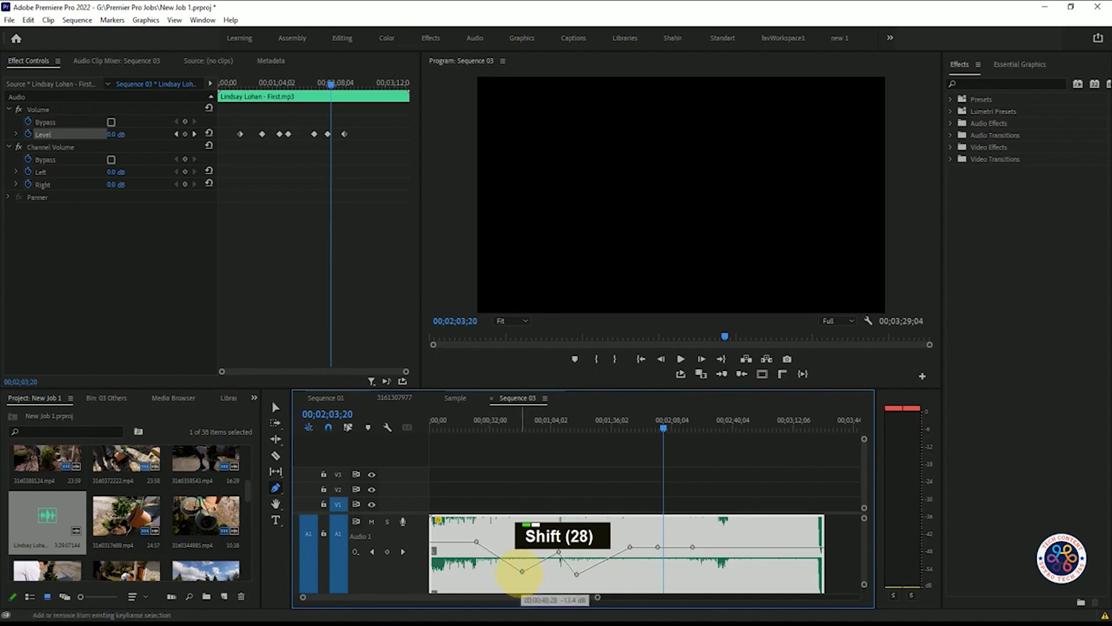
key("shift")
key("shift")
key("shift")
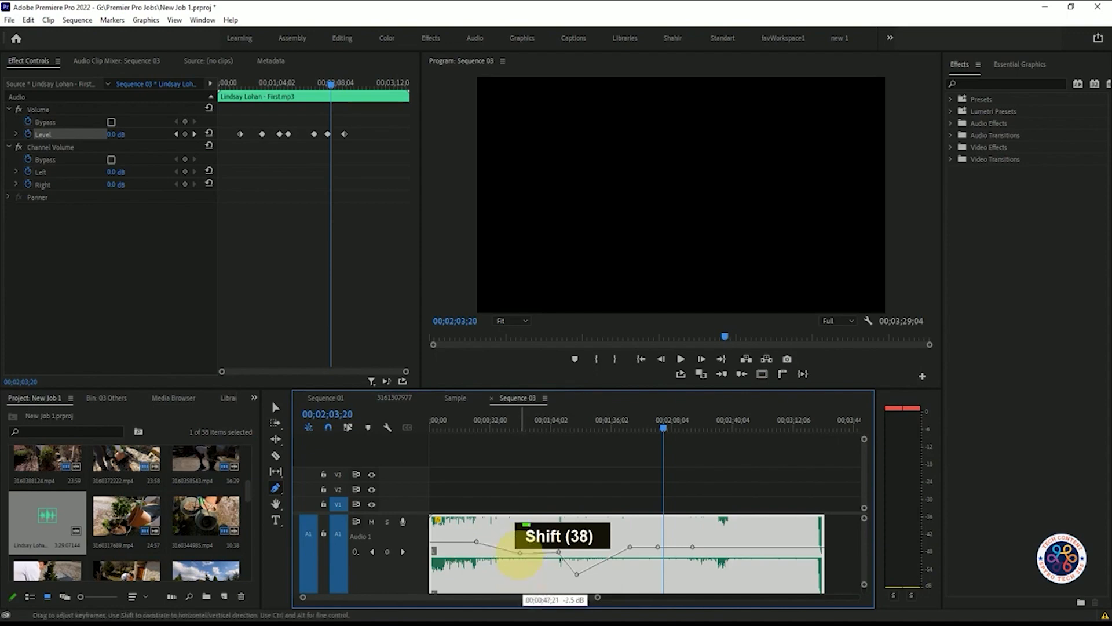
key("ctrl+z")
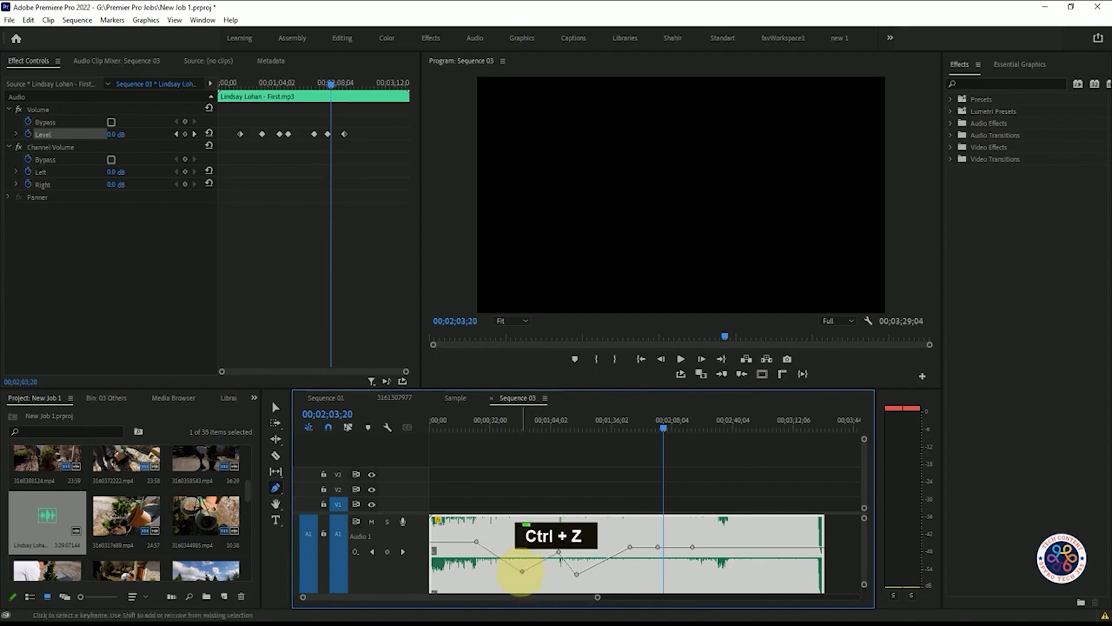
Change the second and fourth volume keyframes to Bezier interpolation and play back the curve around the fourth one.
left_click(522, 570, "ctrl")
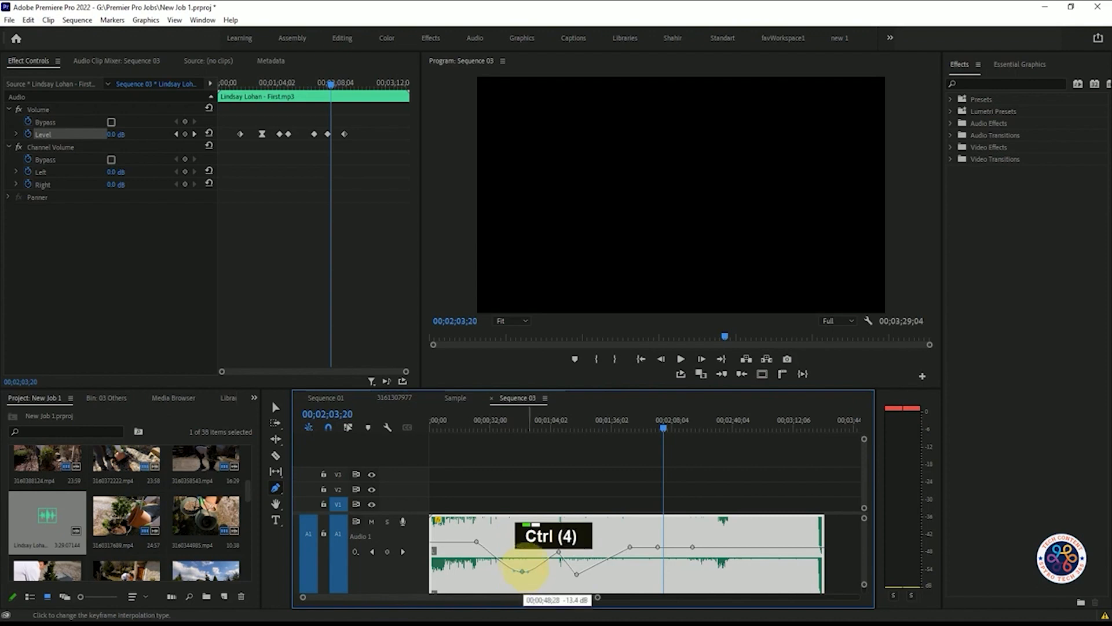
left_click(577, 574, "ctrl")
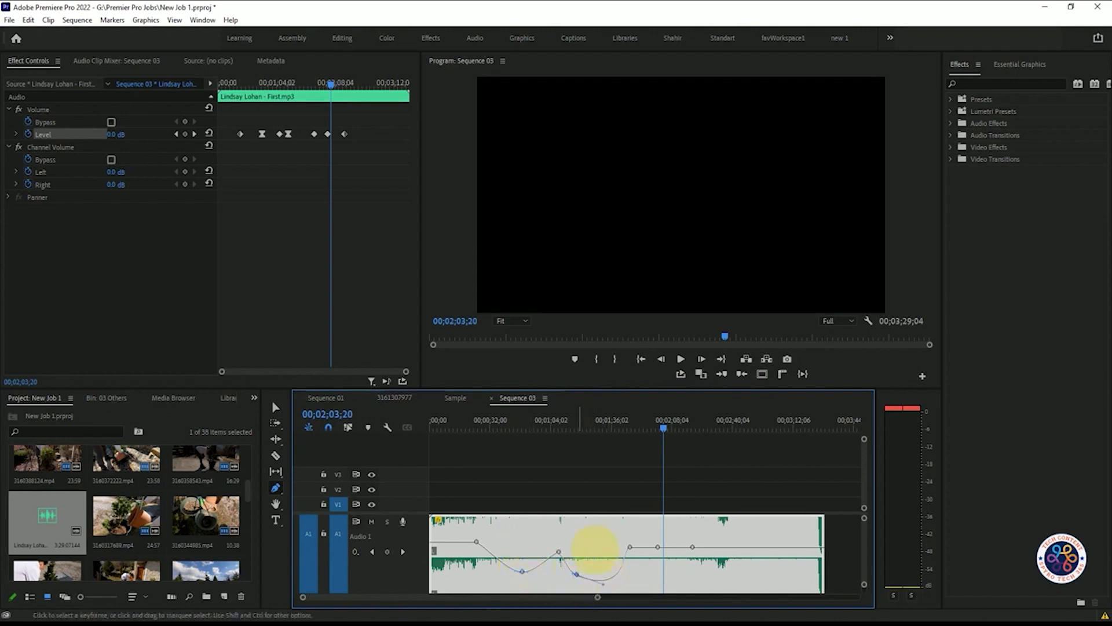
left_click(572, 427)
key("space")
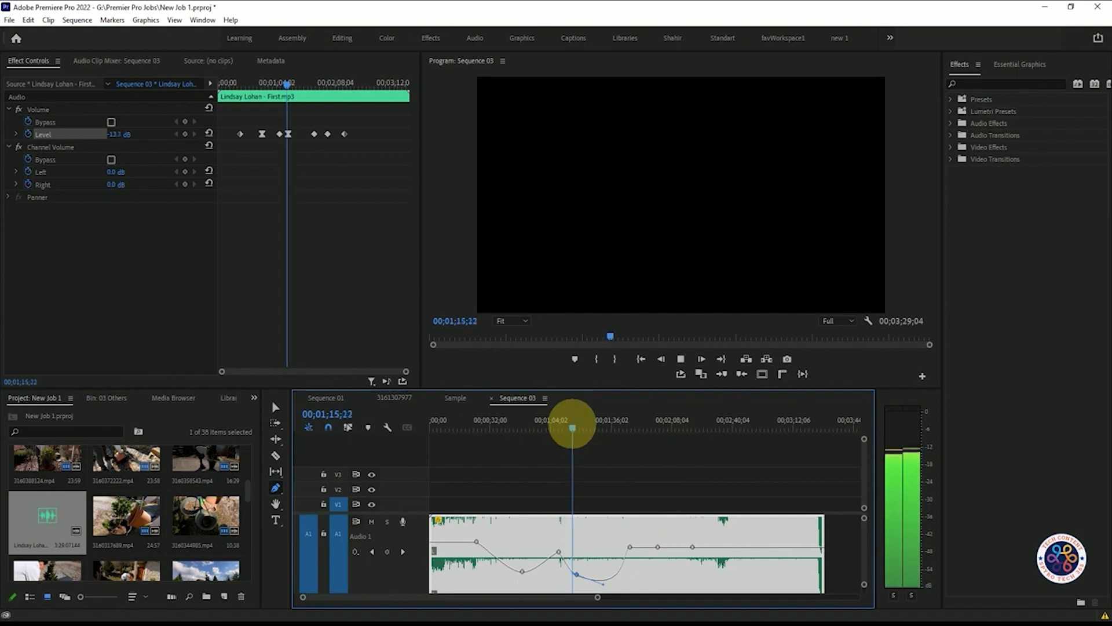
key("space")
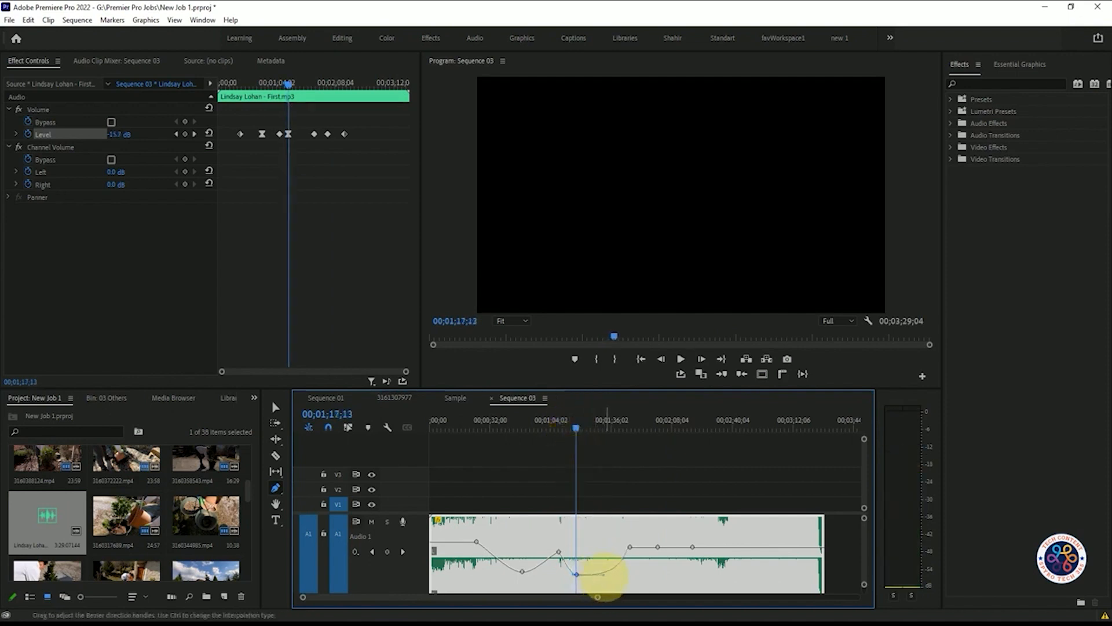
Try reshaping the volume curve with the fourth keyframe's Bezier handle, play it back, and undo the adjustment.
left_click_drag(604, 526, 606, 557)
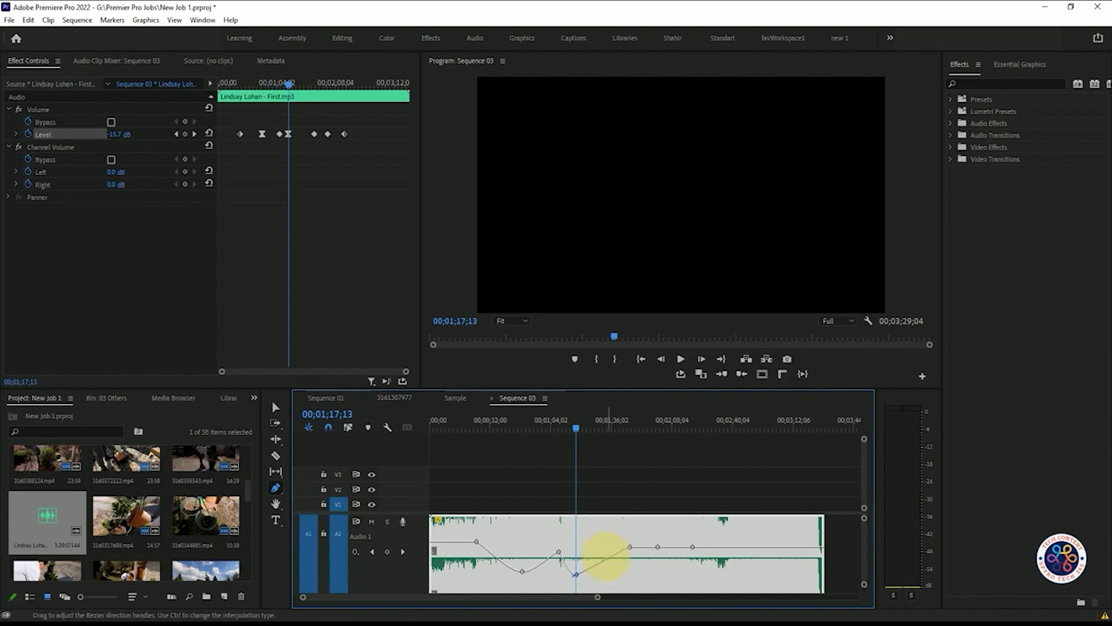
left_click(583, 429)
key("space")
key("space")
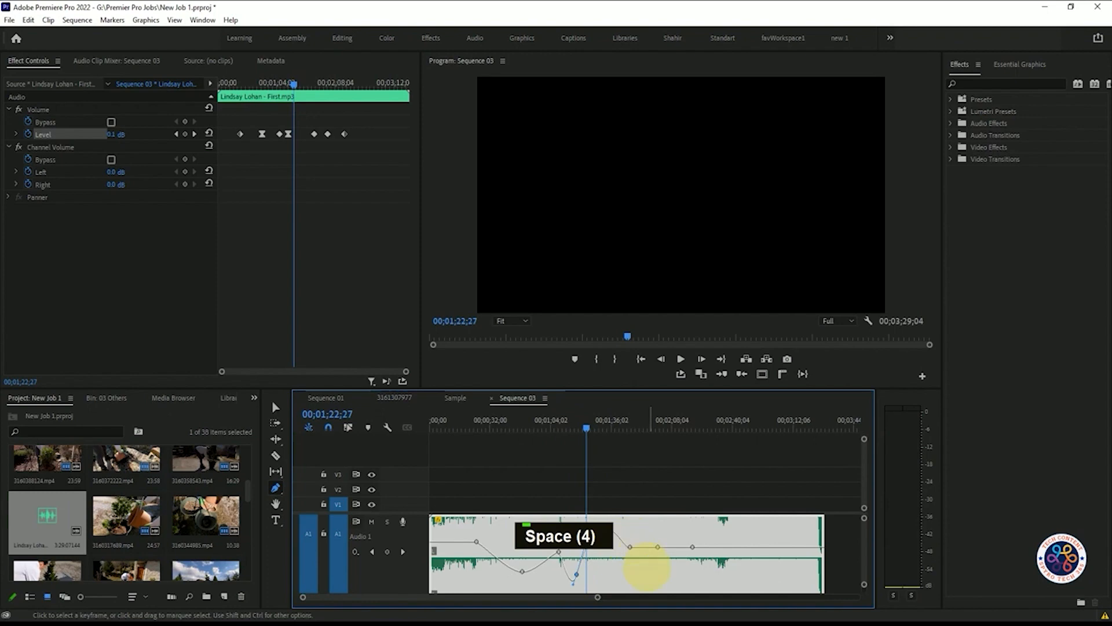
key("ctrl+z")
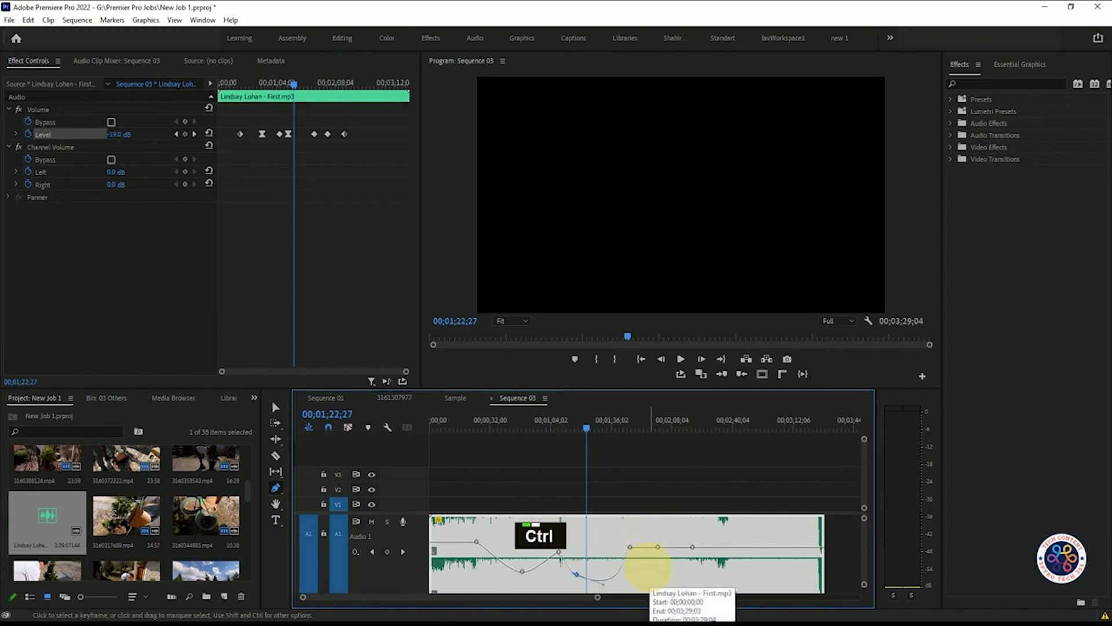
Delete the second volume keyframe near 00;00;47;11 and save the project.
left_click(514, 428)
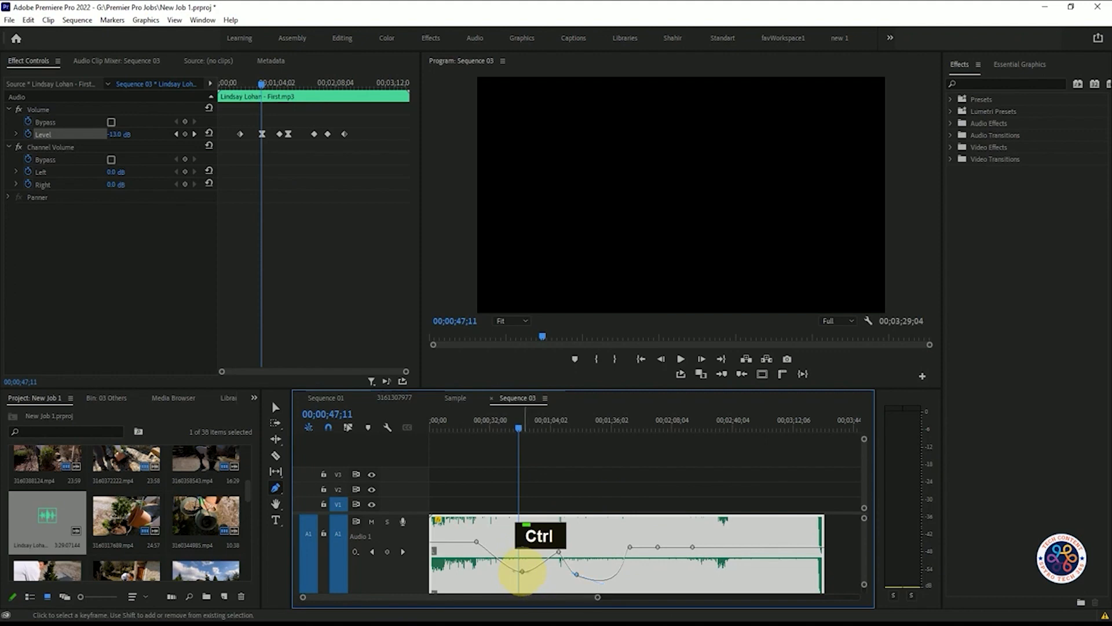
key("Delete")
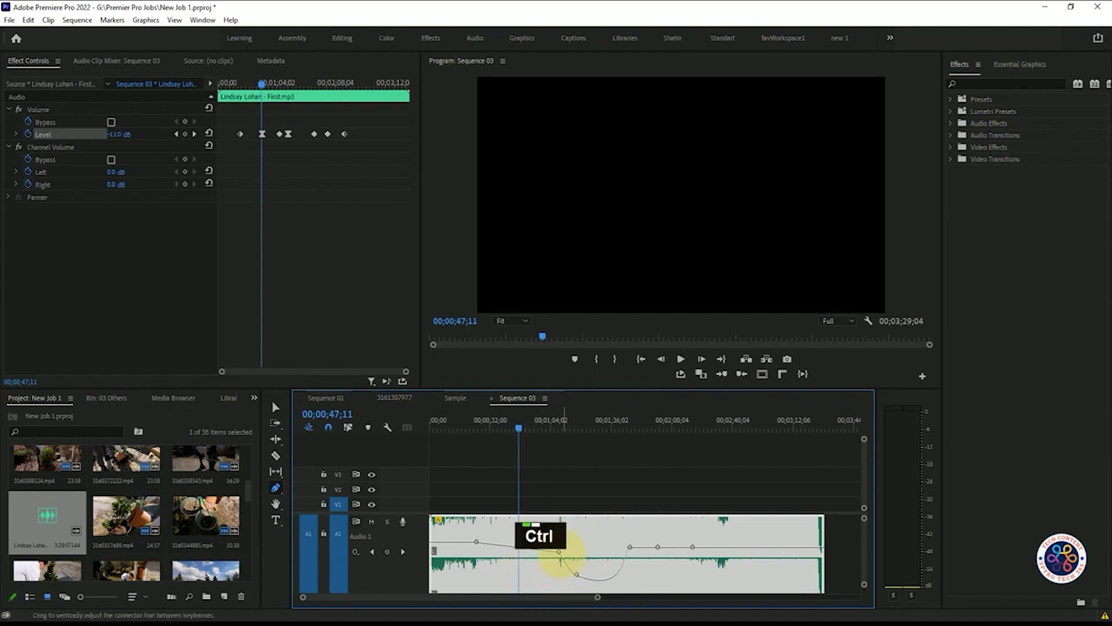
key("ctrl+z")
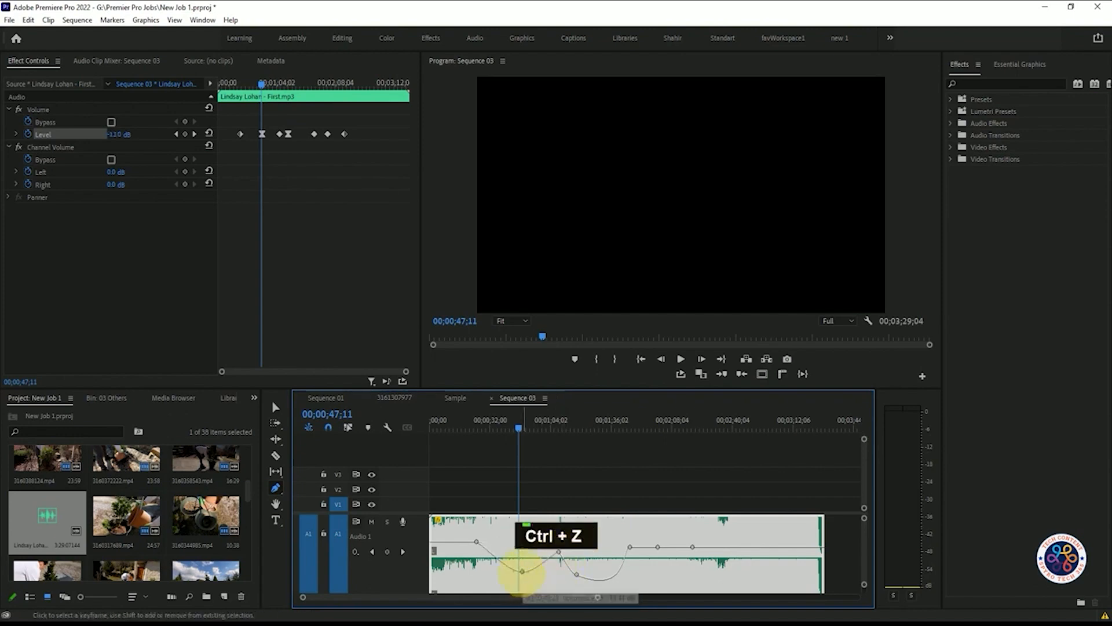
key("Delete")
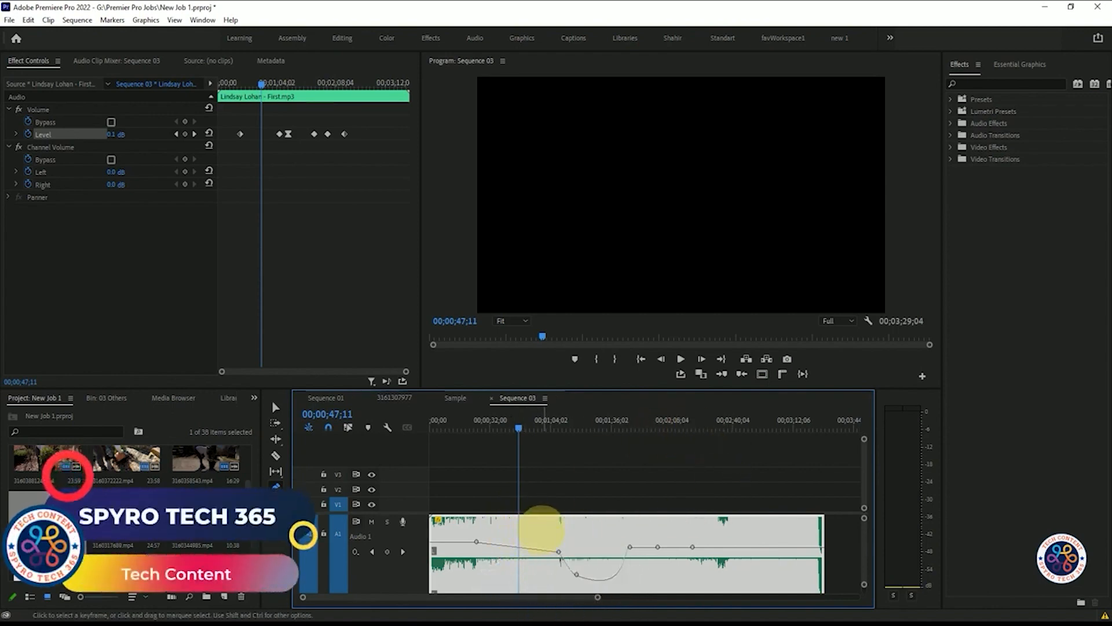
key("ctrl+s")
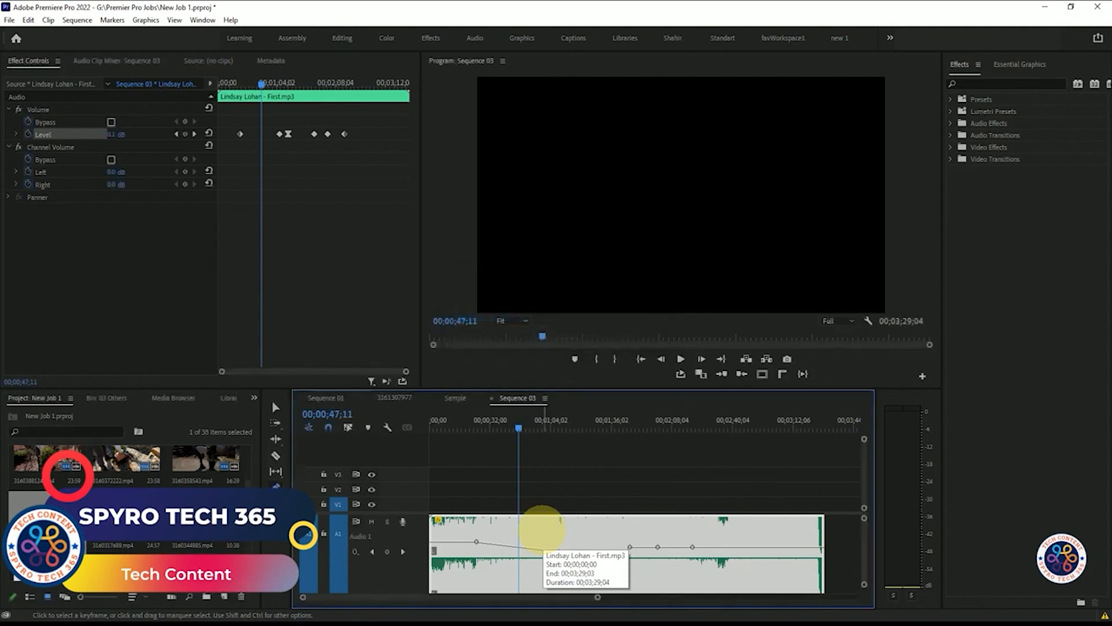